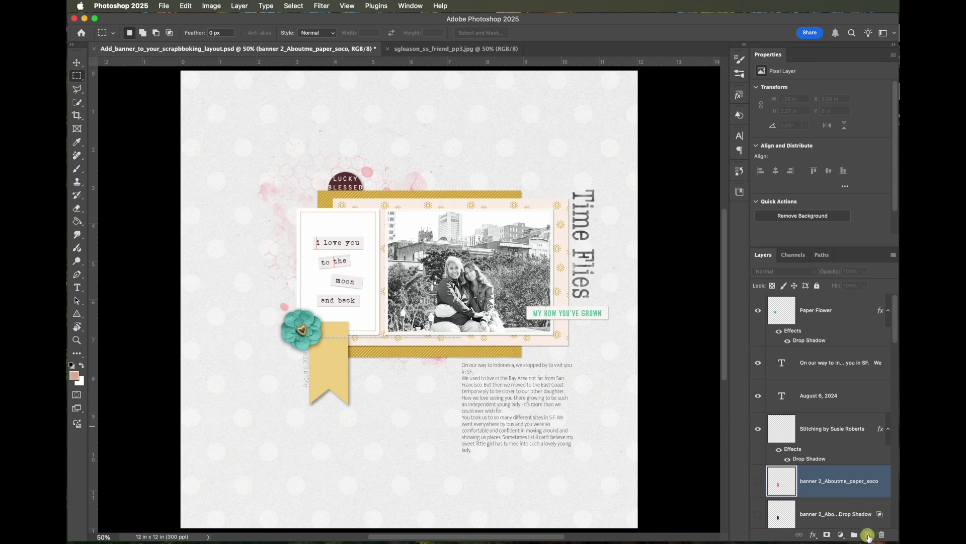
Step: Add a new layer above the banner 2 paper layer and use e0b49e as the foreground colour
{"action": "left_click", "coordinate": [868, 535]}
{"action": "left_click", "coordinate": [82, 378]}
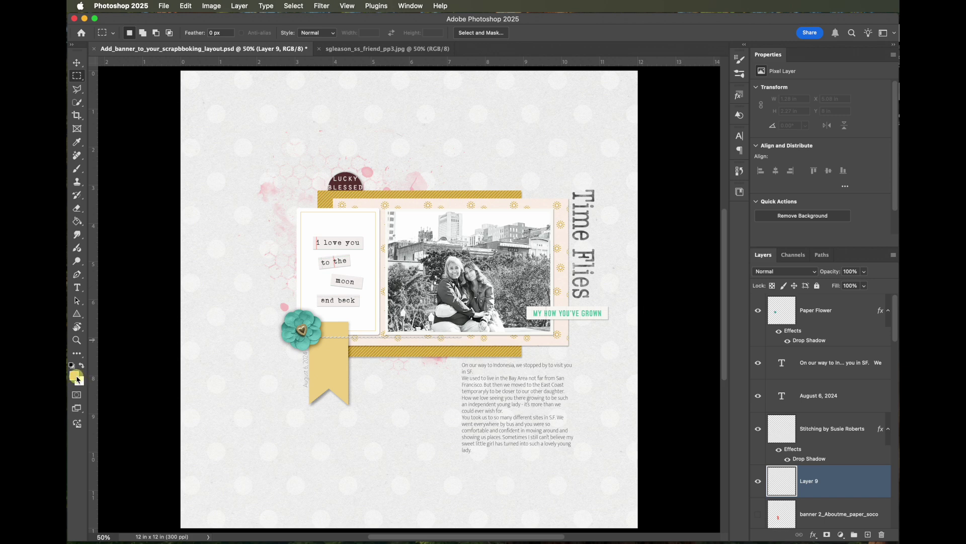
{"action": "left_click", "coordinate": [76, 377]}
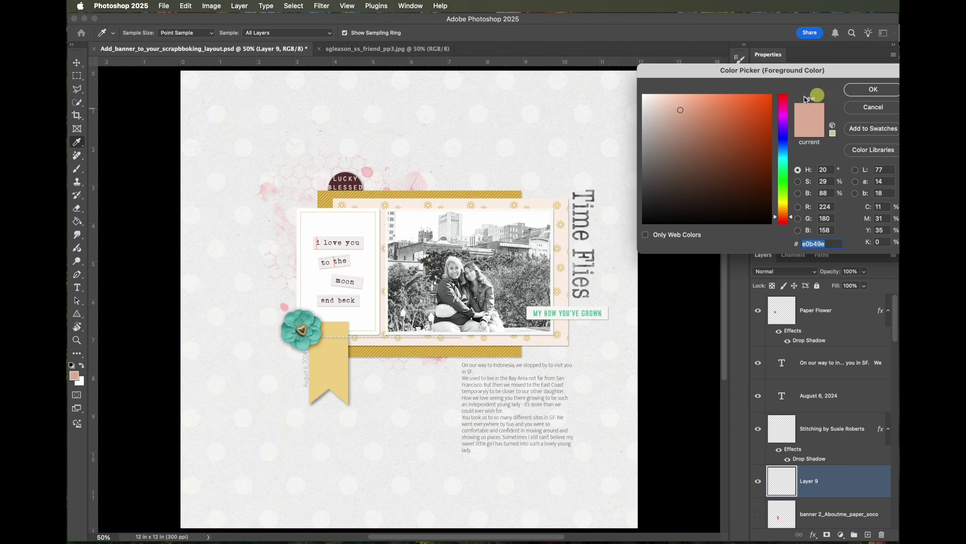
{"action": "left_click", "coordinate": [870, 95]}
{"action": "key", "text": "m"}
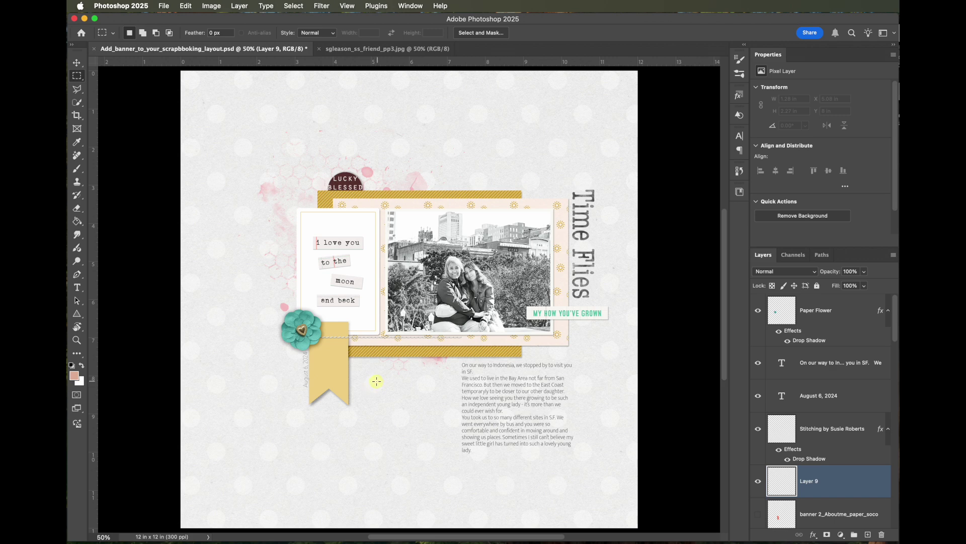
Step: Select a rectangle about 1.11 in wide by 2.2 in tall below the photo, fill it with the foreground colour and deselect
{"action": "left_click_drag", "start_coordinate": [376, 380], "coordinate": [419, 456]}
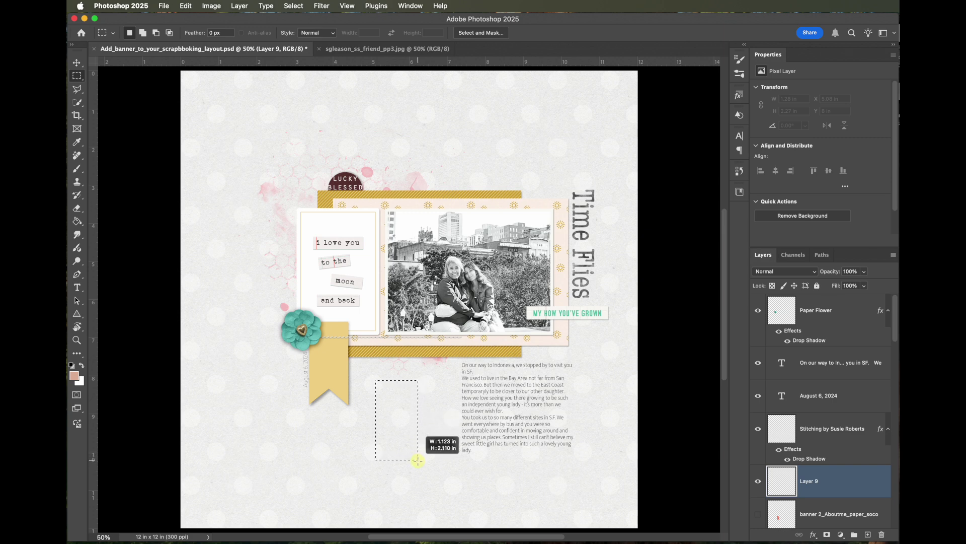
{"action": "left_click_drag", "start_coordinate": [417, 463], "coordinate": [417, 463]}
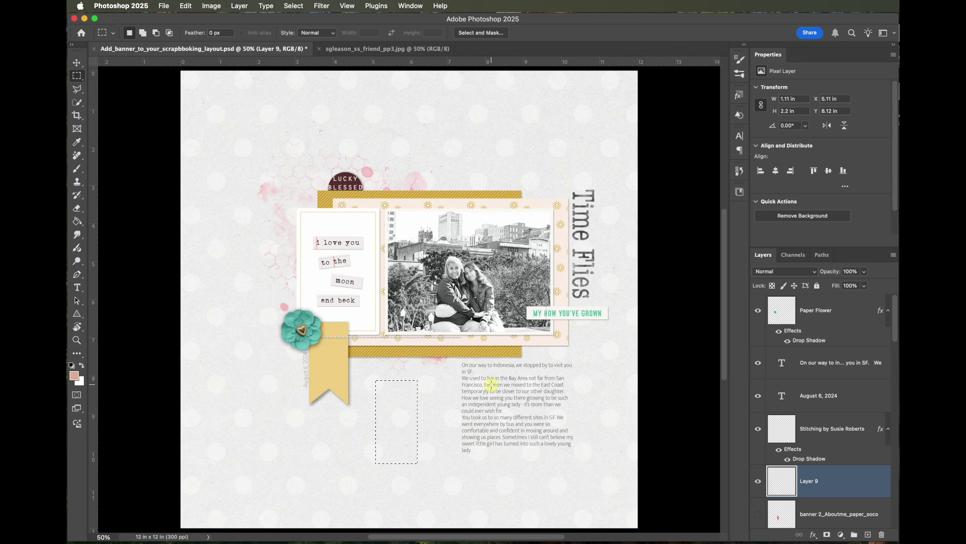
{"action": "key", "text": "alt"}
{"action": "key", "text": "alt+BackSpace"}
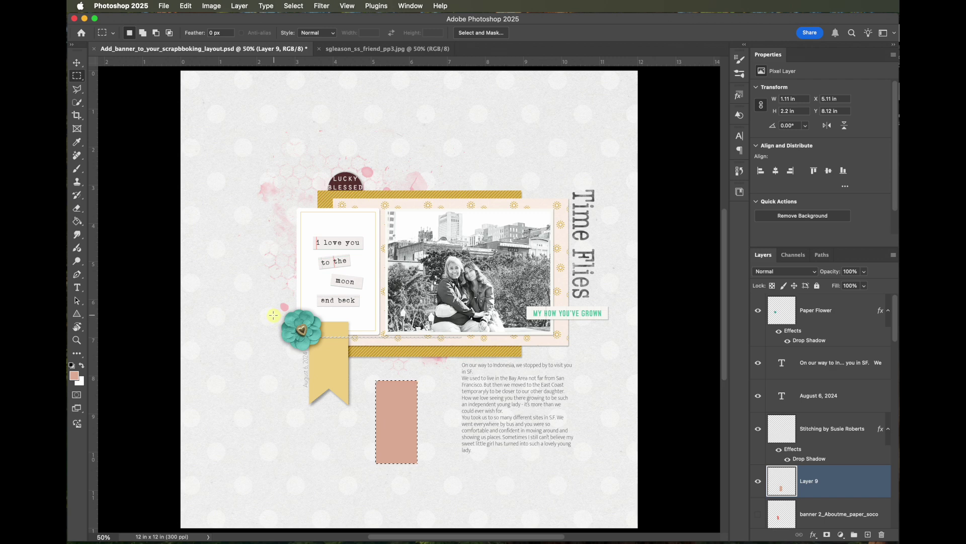
{"action": "key", "text": "super+d"}
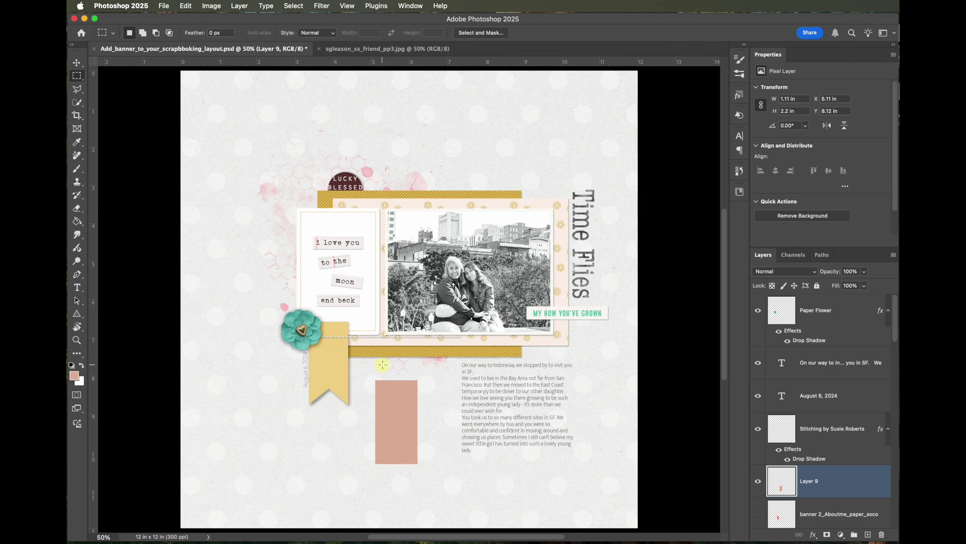
Step: Rename the new layer as Rectangle
{"action": "scroll", "coordinate": [383, 364], "scroll_direction": "right", "scroll_amount": 1}
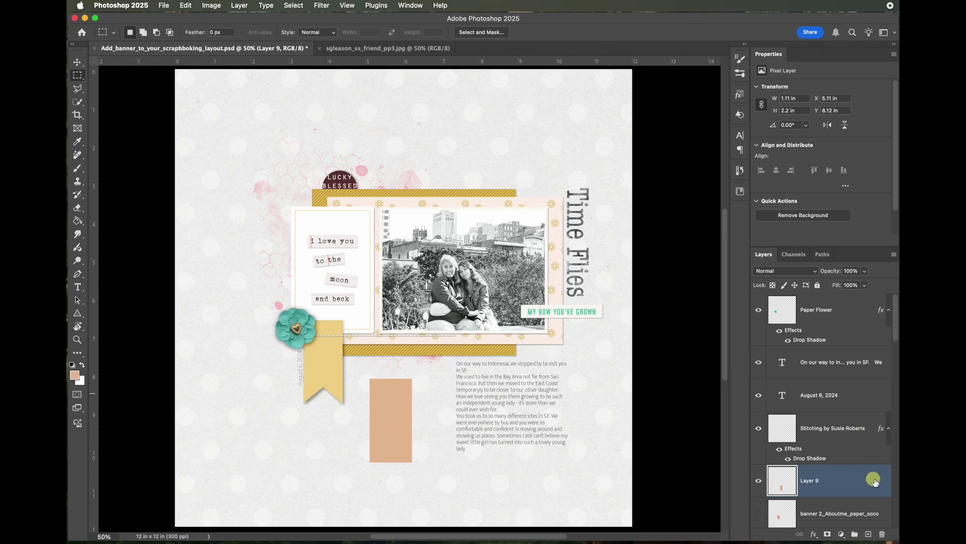
{"action": "double_click", "coordinate": [812, 485]}
{"action": "type", "text": "Rectangle"}
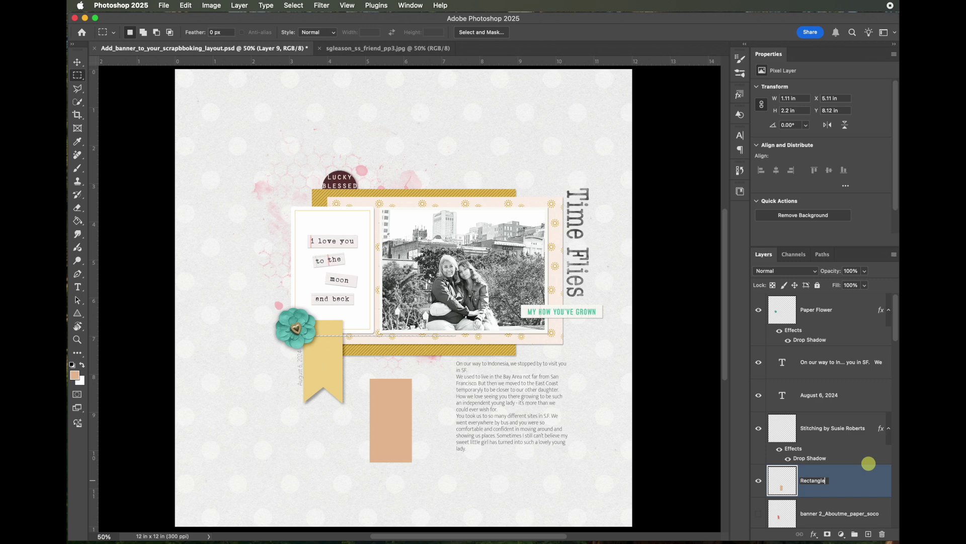
{"action": "key", "text": "Return"}
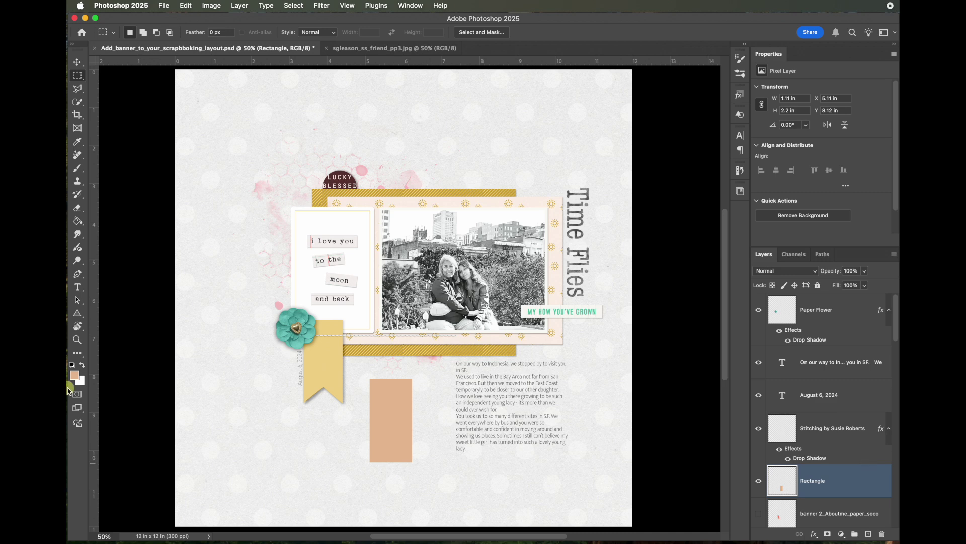
Step: Draw a black triangle about 1.37 in wide by 0.77 in tall over the lower end of the filled rectangle
{"action": "key", "text": "d"}
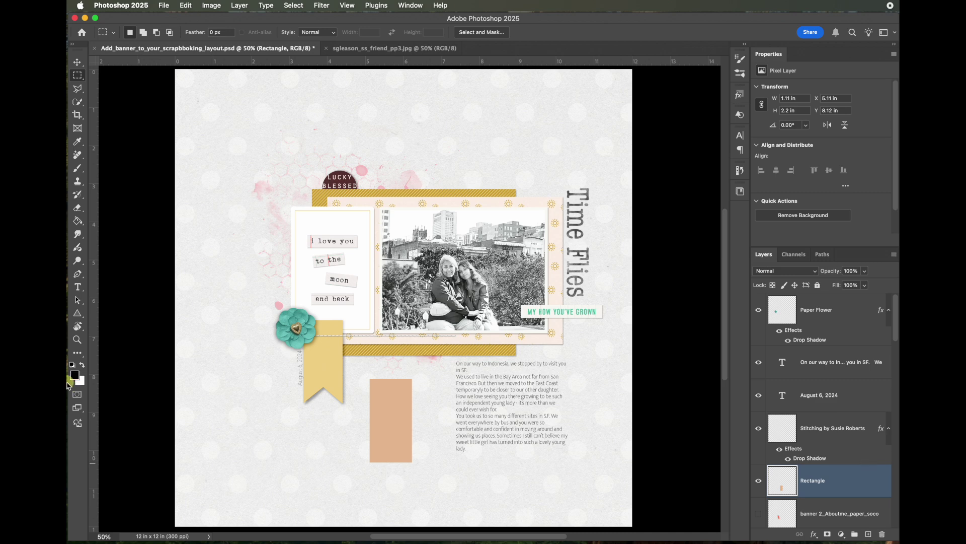
{"action": "left_click", "coordinate": [79, 315]}
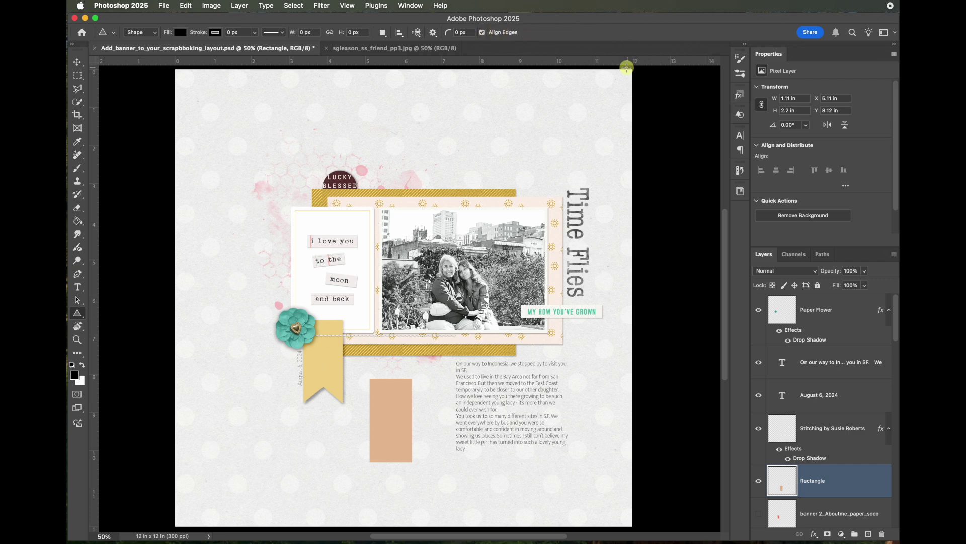
{"action": "left_click_drag", "start_coordinate": [384, 441], "coordinate": [418, 469]}
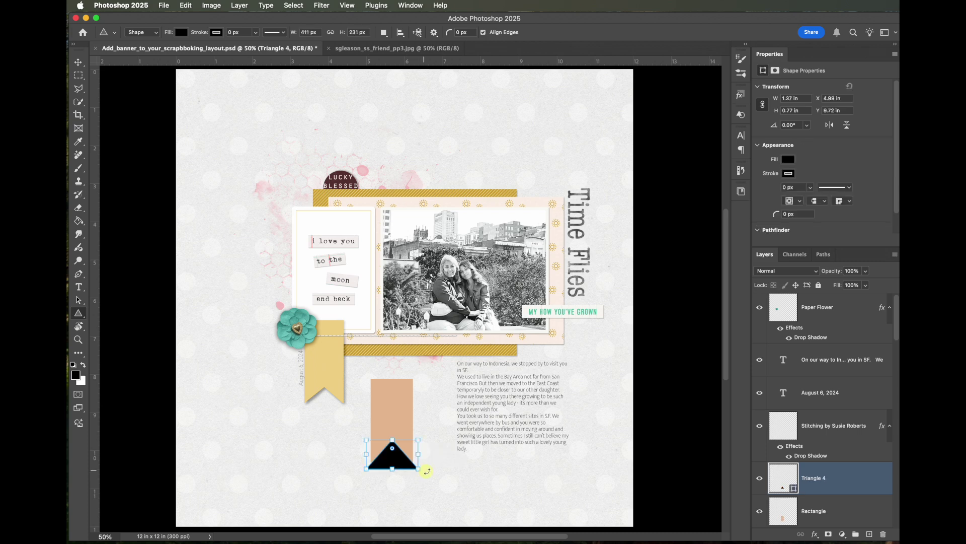
Step: Rasterize the triangle's shape layer
{"action": "left_click", "coordinate": [240, 6]}
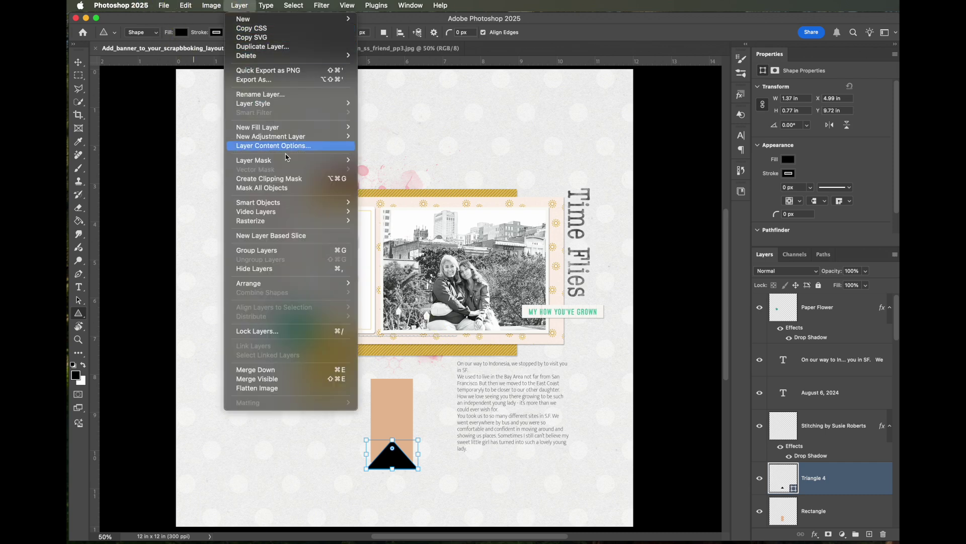
{"action": "mouse_move", "coordinate": [302, 222]}
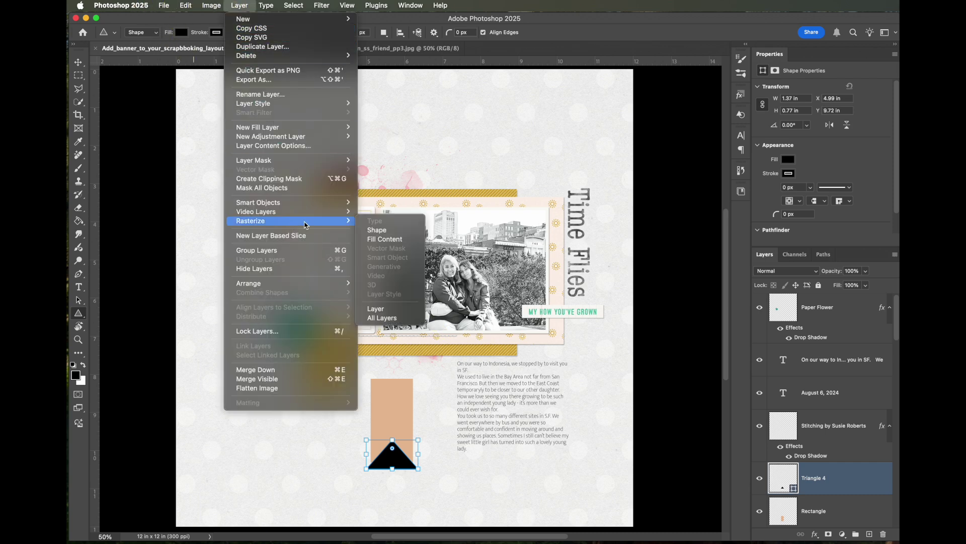
{"action": "left_click", "coordinate": [388, 235]}
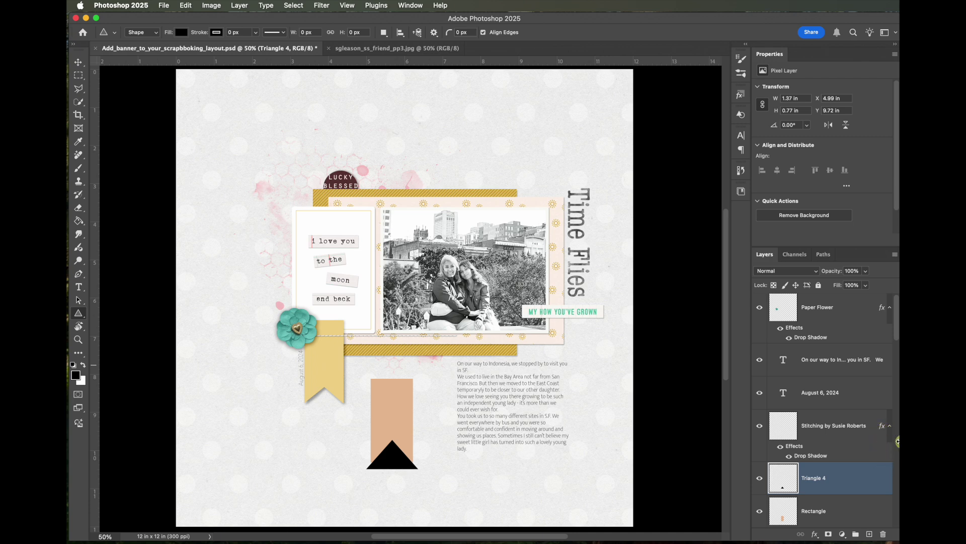
Step: Cut the triangle's outline out of the Rectangle layer to notch the banner, and delete the triangle layer
{"action": "mouse_move", "coordinate": [776, 489]}
{"action": "left_mouse_down"}
{"action": "mouse_move", "coordinate": [765, 492]}
{"action": "mouse_move", "coordinate": [787, 482]}
{"action": "left_mouse_up"}
{"action": "left_click", "coordinate": [787, 484], "text": "super"}
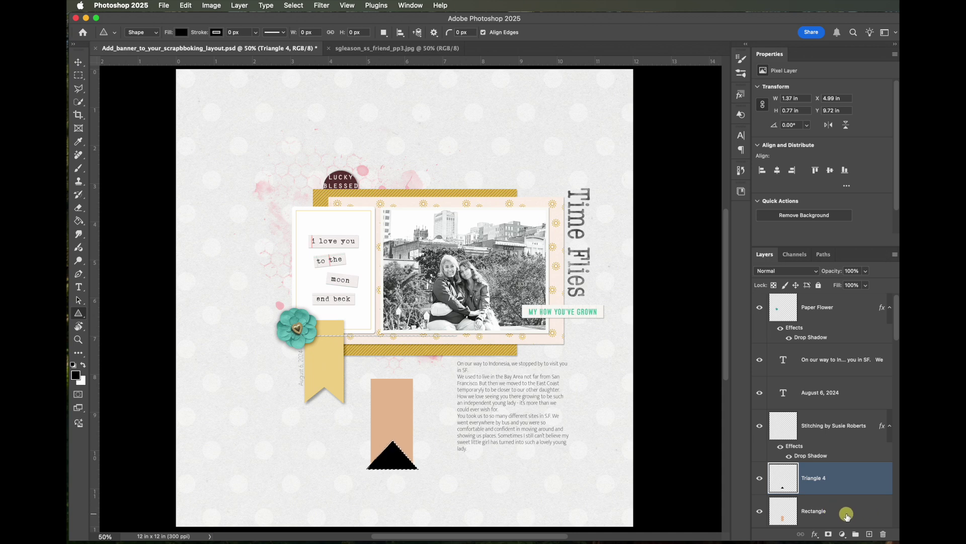
{"action": "left_click", "coordinate": [839, 509]}
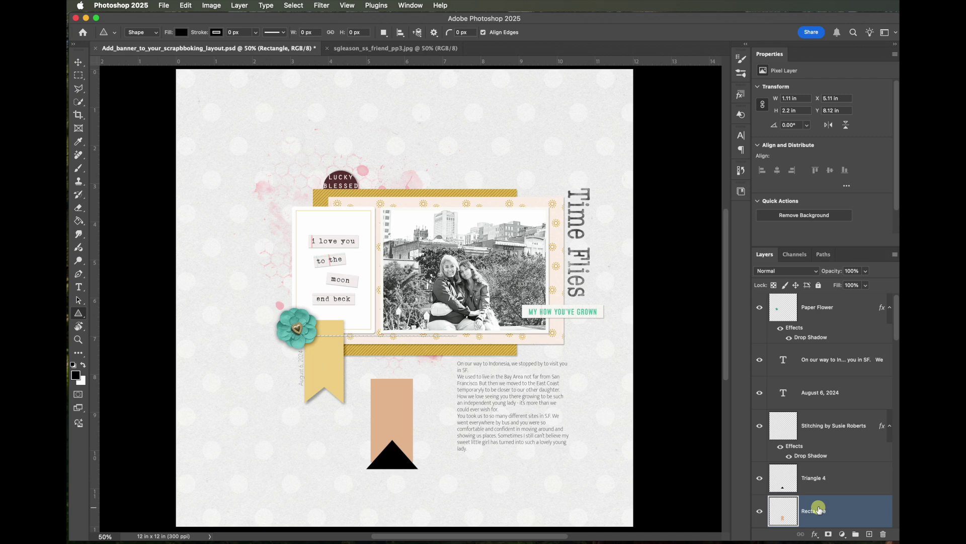
{"action": "key", "text": "alt+bracketright"}
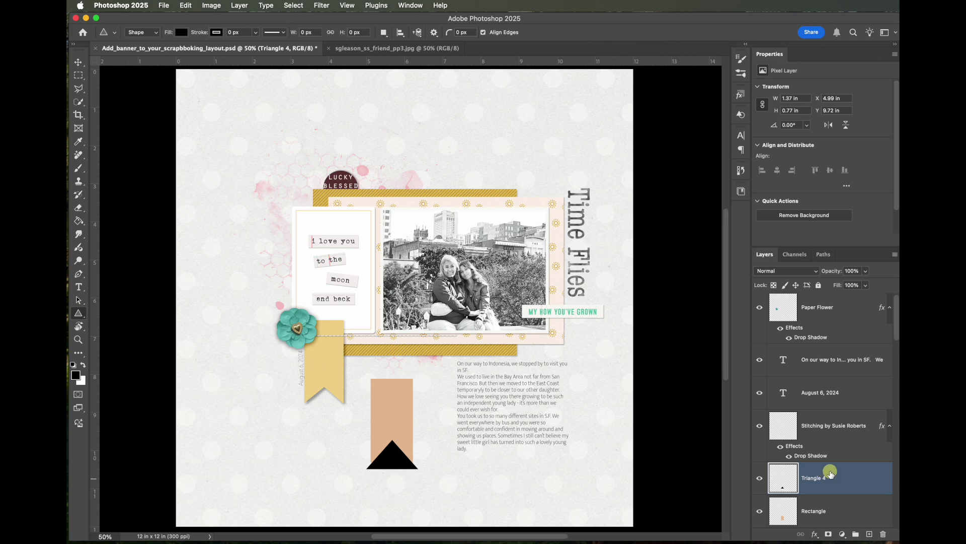
{"action": "key", "text": "ctrl+e"}
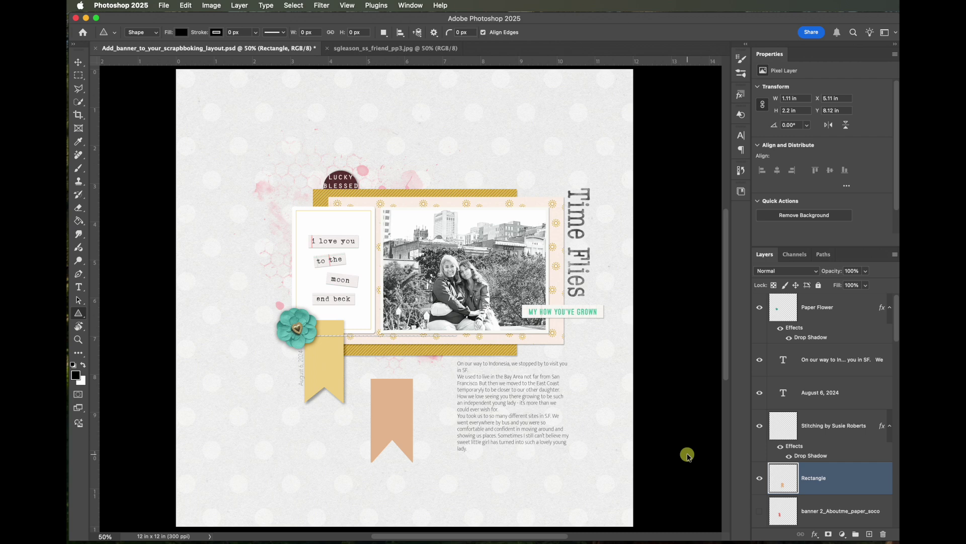
Step: Transform the notched banner to about 0.76 in wide by 1.79 in tall
{"action": "key", "text": "super+t"}
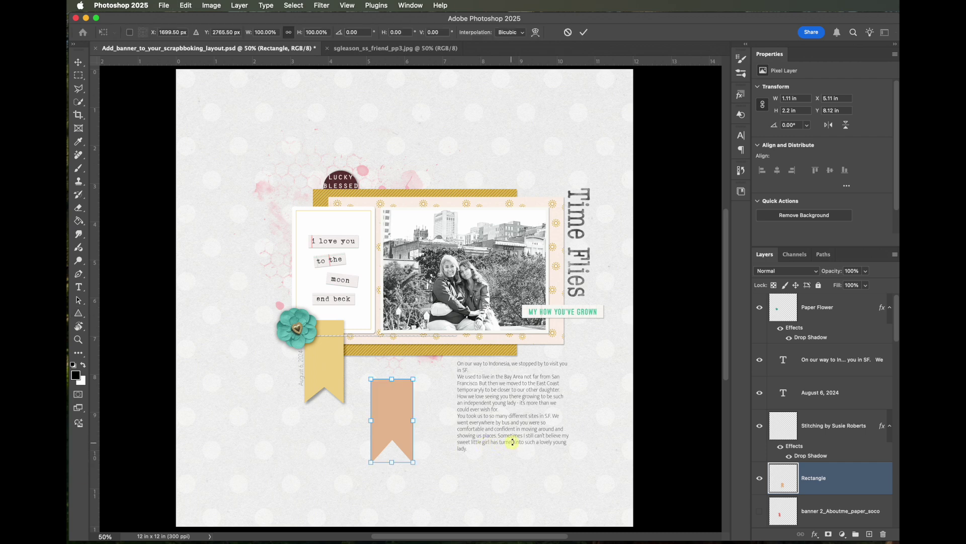
{"action": "left_click_drag", "start_coordinate": [412, 462], "coordinate": [400, 444]}
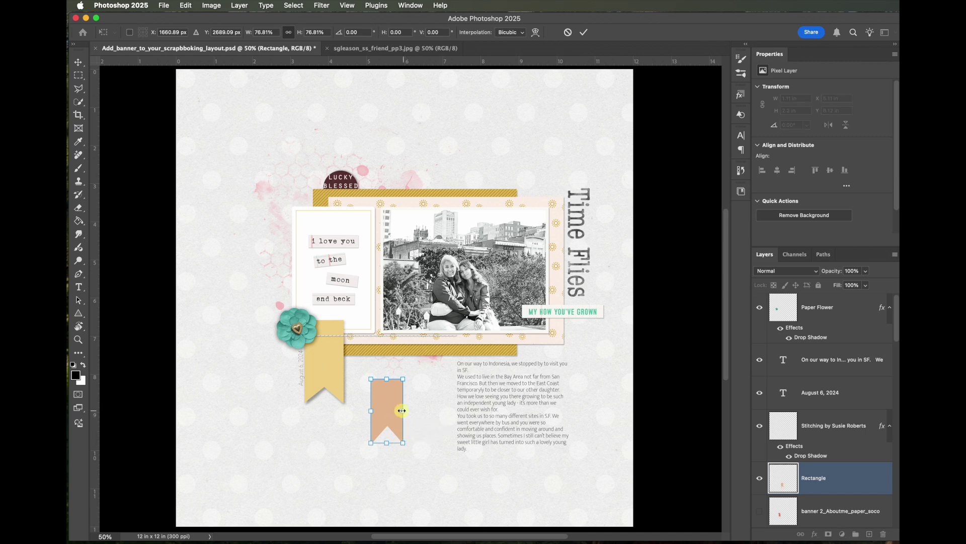
{"action": "left_click_drag", "start_coordinate": [402, 410], "coordinate": [400, 410]}
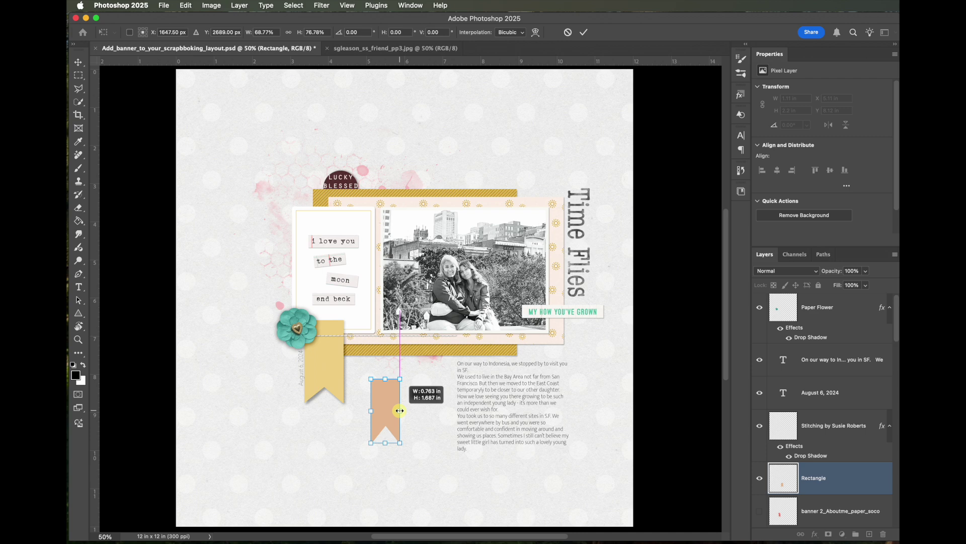
{"action": "left_click_drag", "start_coordinate": [400, 410], "coordinate": [404, 378]}
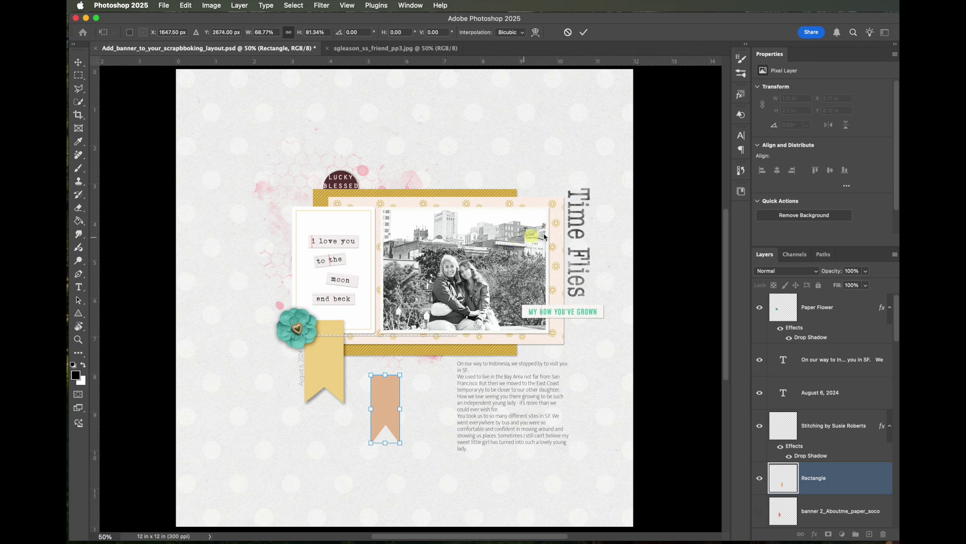
{"action": "left_click", "coordinate": [582, 34]}
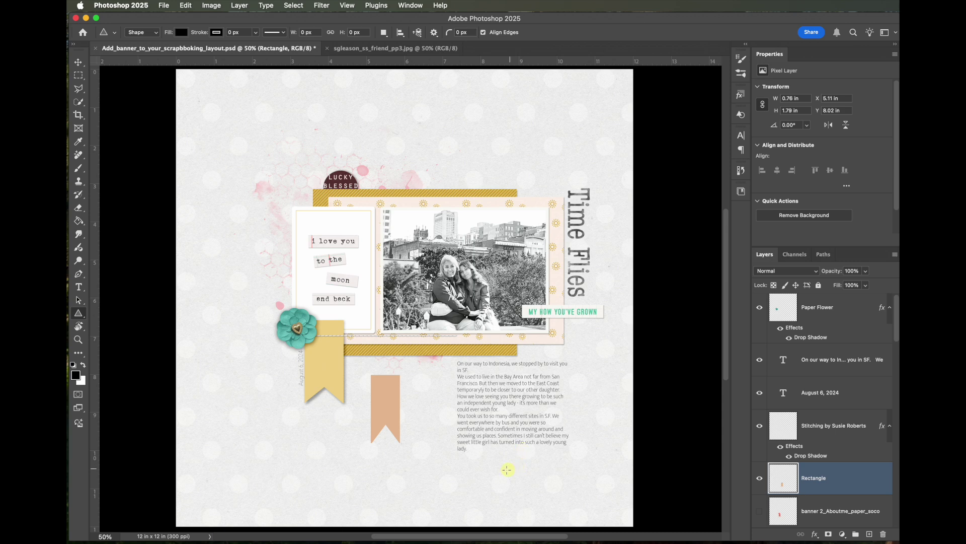
Step: Copy the entire heart paper from sgleason_ss_friend_pp3.jpg into the layout above the Rectangle layer and clip it to the banner
{"action": "left_click", "coordinate": [359, 49]}
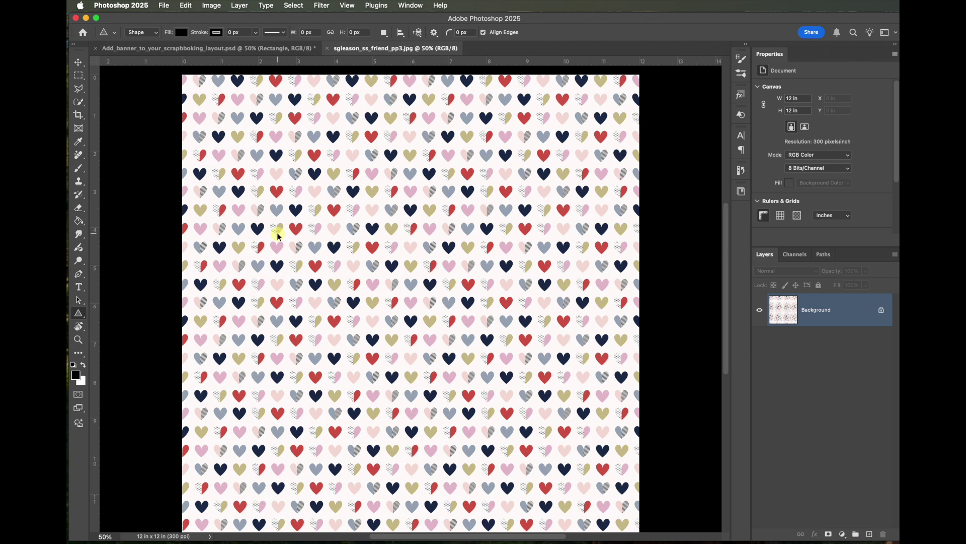
{"action": "key", "text": "super+a"}
{"action": "key", "text": "ctrl+Tab"}
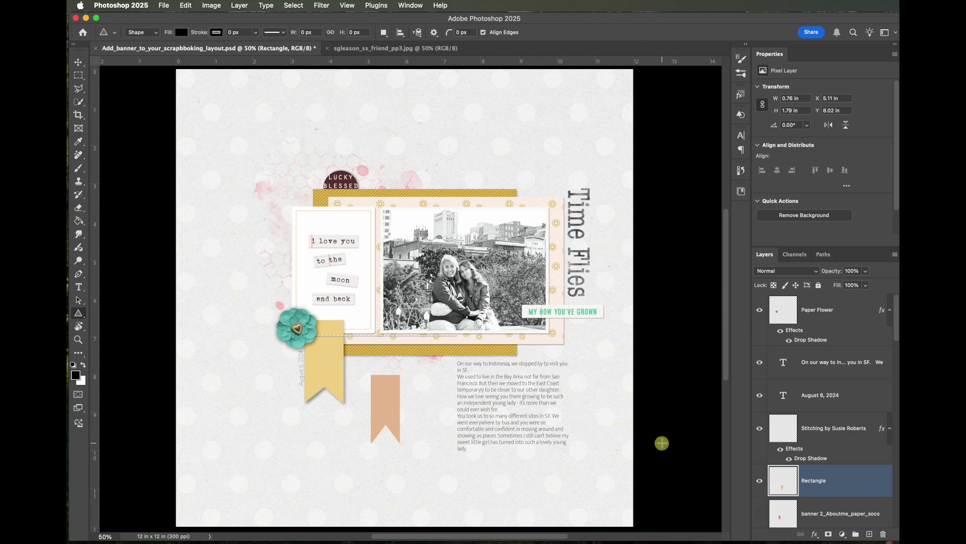
{"action": "key", "text": "super+v"}
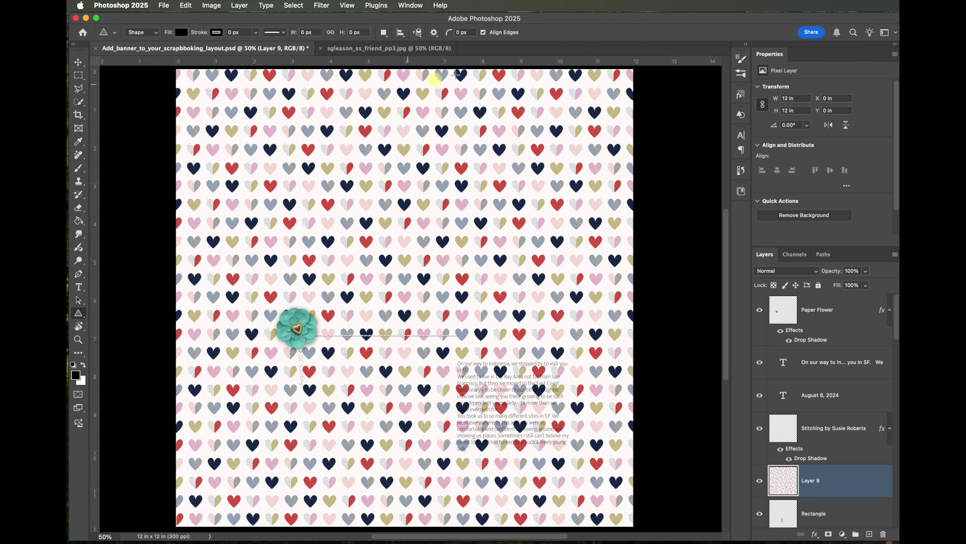
{"action": "left_click", "coordinate": [240, 6]}
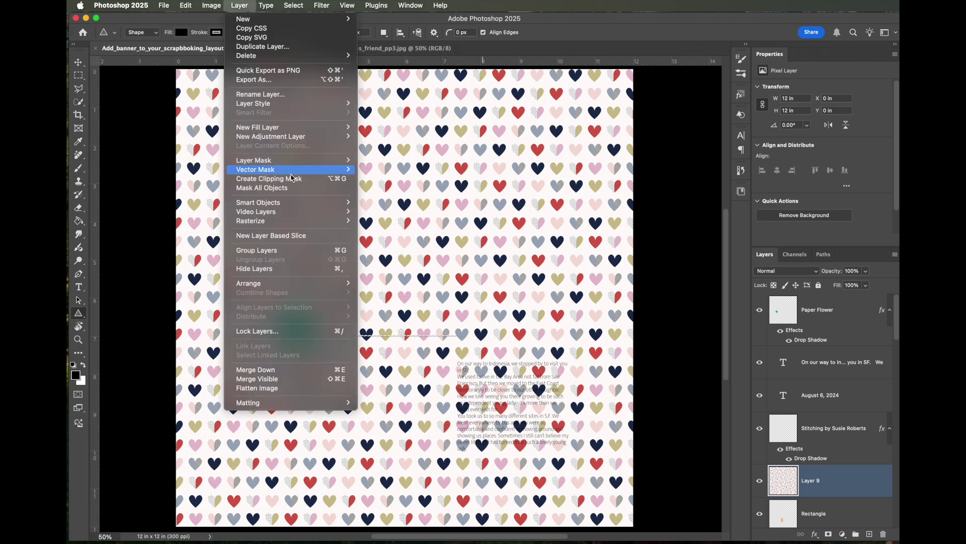
{"action": "left_click", "coordinate": [291, 179]}
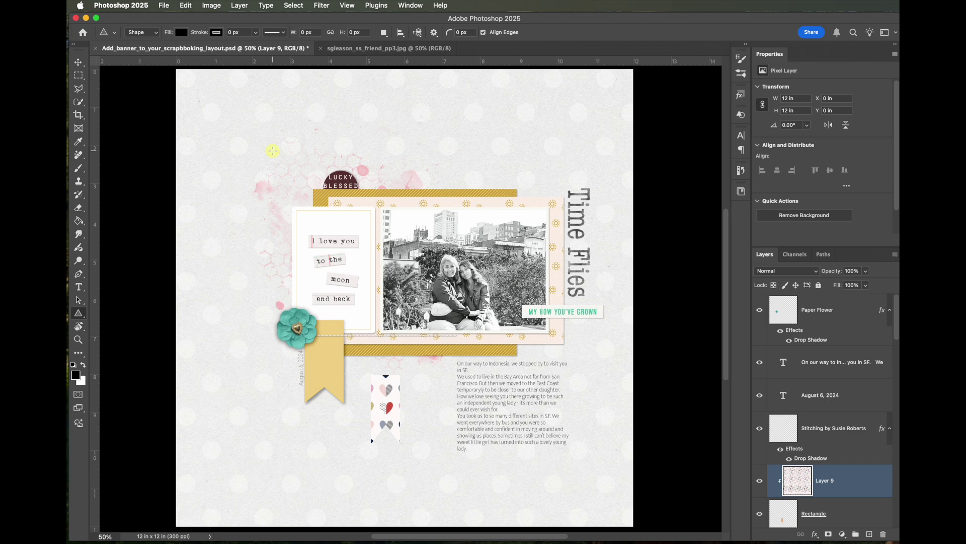
Step: Scale the clipped heart paper to about 43% around the banner and merge it into the Rectangle layer
{"action": "key", "text": "ctrl+t"}
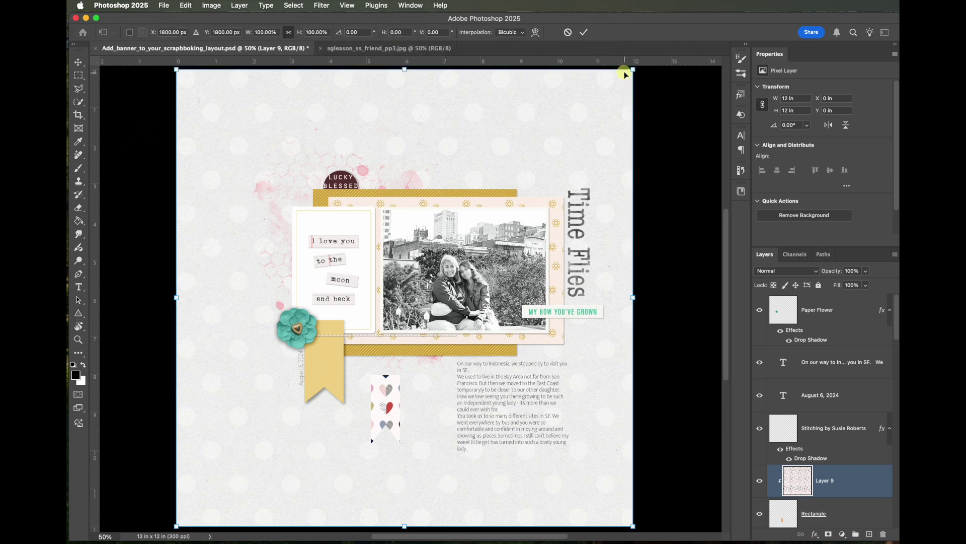
{"action": "left_click_drag", "start_coordinate": [633, 71], "coordinate": [379, 324]}
{"action": "left_click_drag", "start_coordinate": [309, 482], "coordinate": [371, 460]}
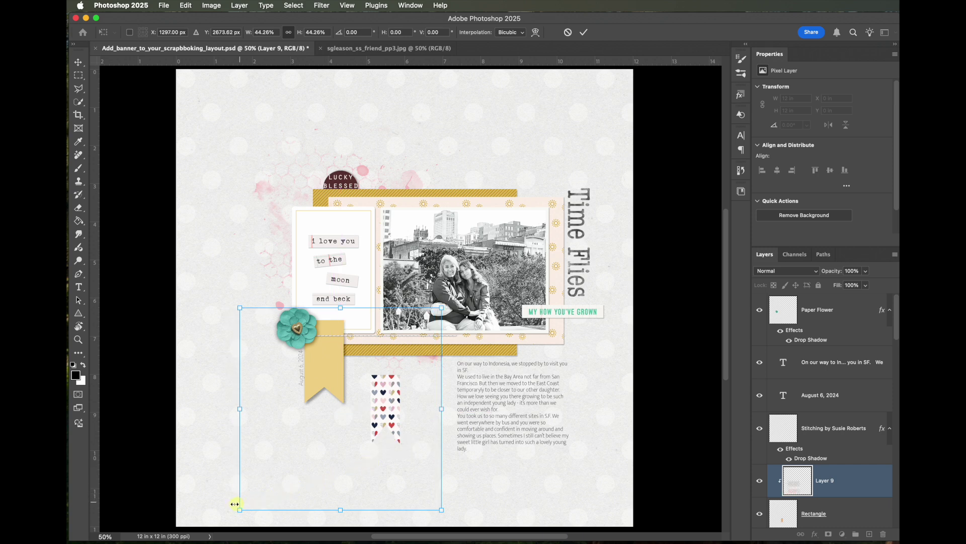
{"action": "left_click_drag", "start_coordinate": [238, 507], "coordinate": [243, 503]}
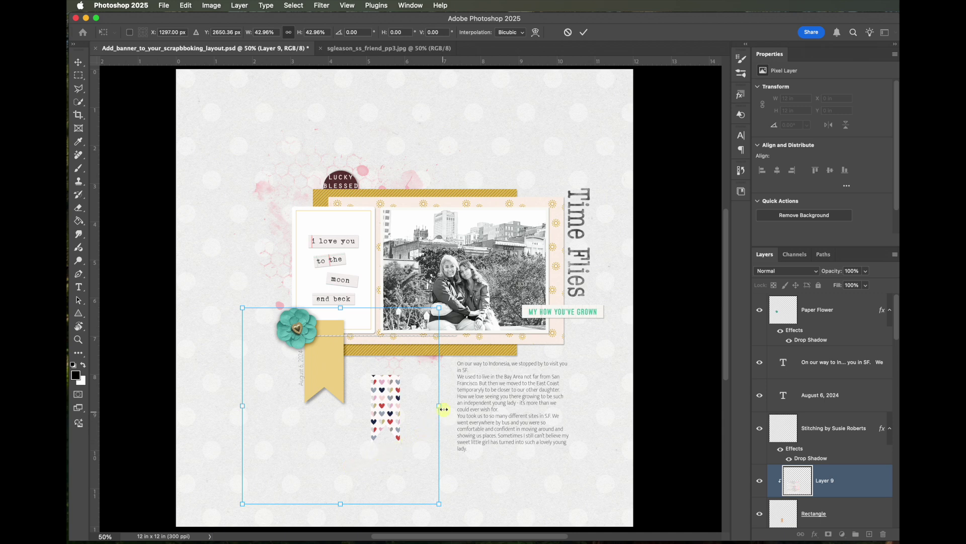
{"action": "left_click", "coordinate": [584, 34]}
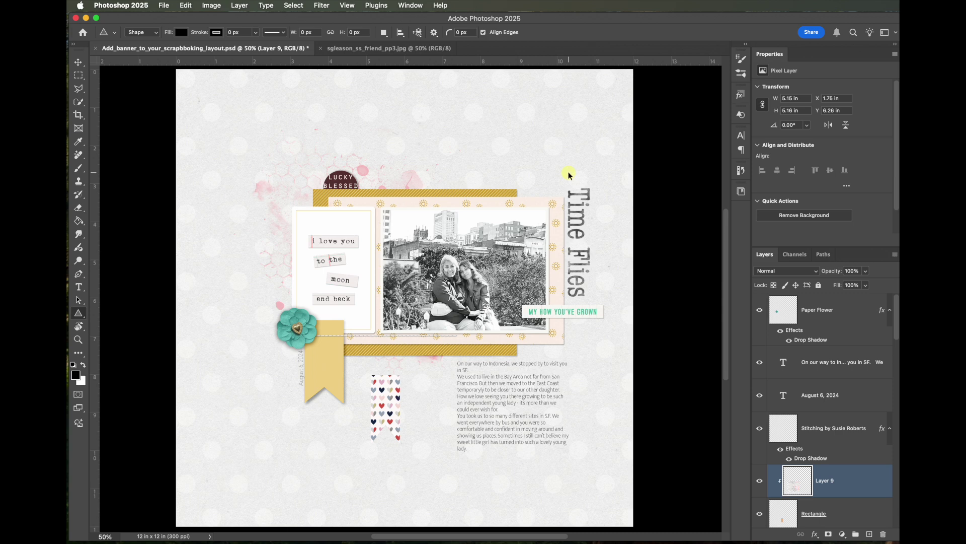
{"action": "key", "text": "Delete"}
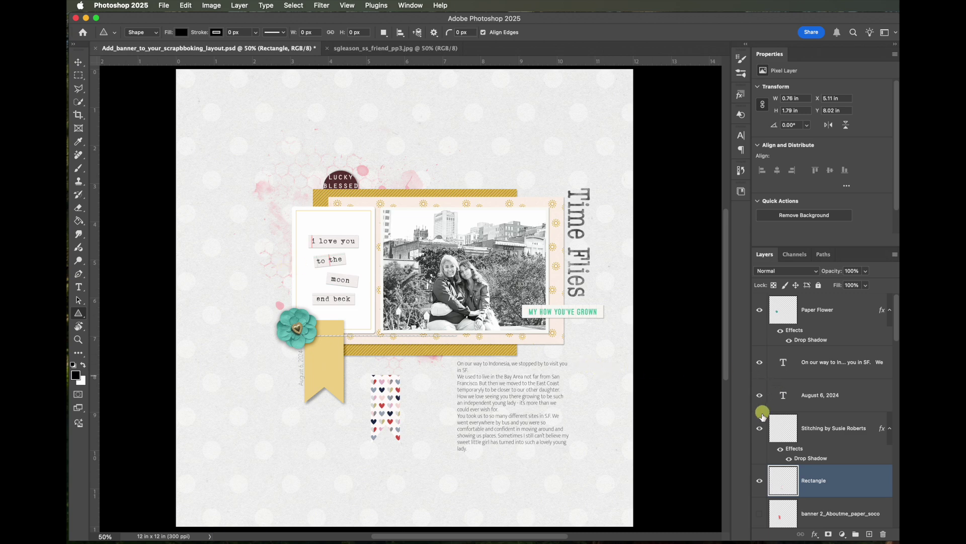
Step: Rename the Rectangle layer to banner
{"action": "double_click", "coordinate": [814, 480]}
{"action": "type", "text": "banner"}
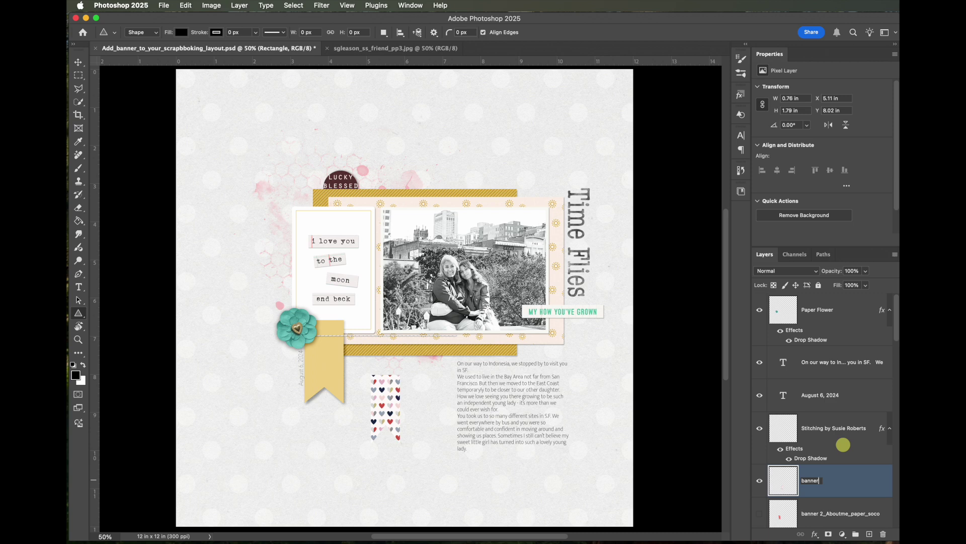
{"action": "key", "text": "Return"}
{"action": "scroll", "coordinate": [843, 445], "scroll_direction": "down", "scroll_amount": 1}
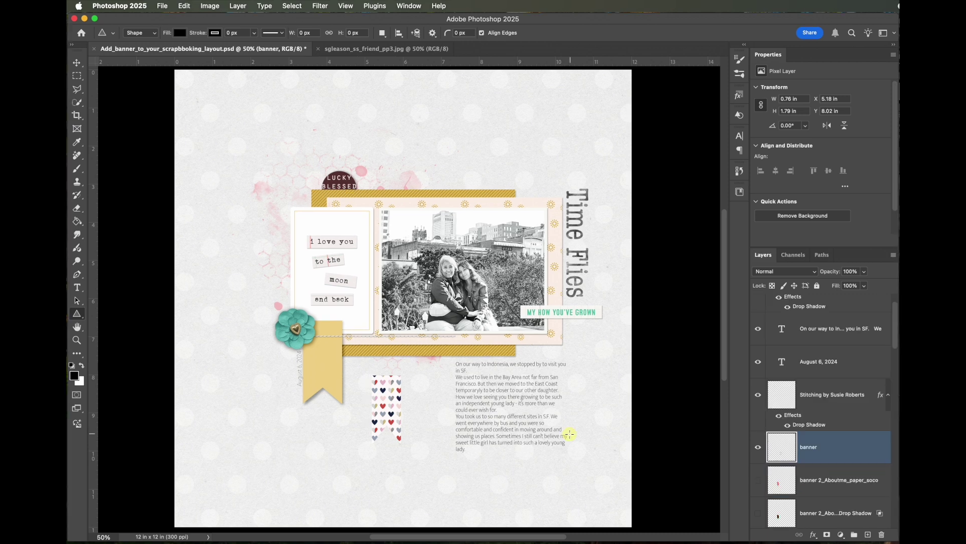
Step: Add a Multiply drop shadow to the banner layer: 35% opacity, 120° angle, 17 px distance, 6% spread, 13 px size
{"action": "left_click", "coordinate": [77, 63]}
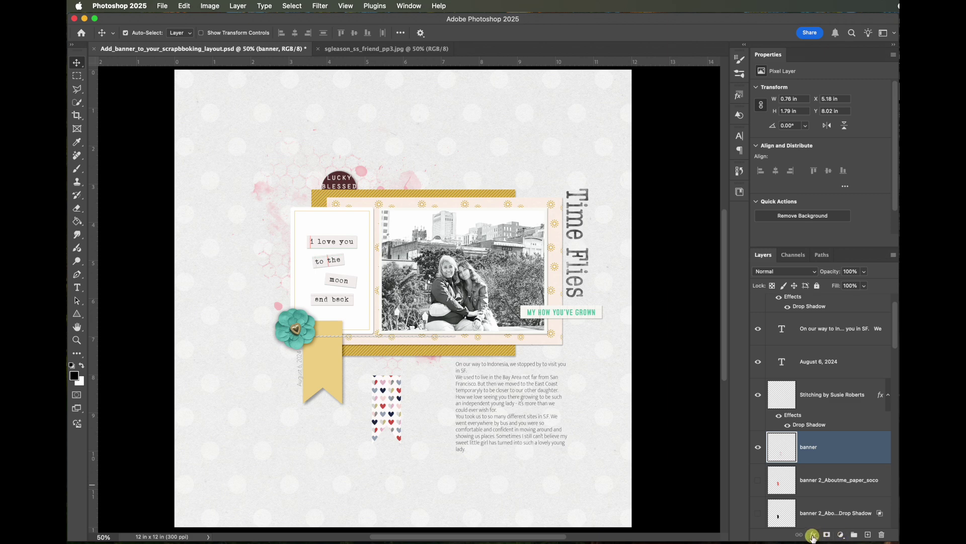
{"action": "left_click", "coordinate": [813, 535]}
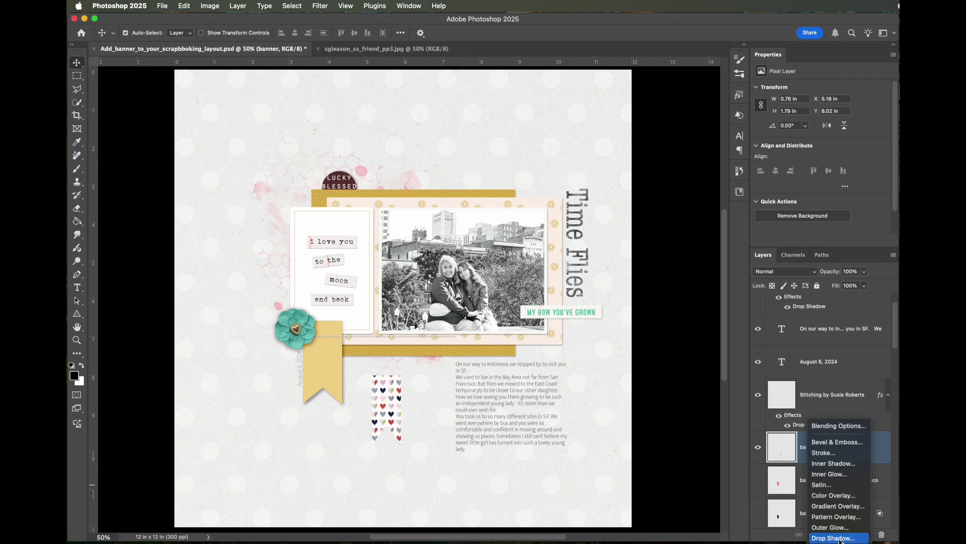
{"action": "left_click", "coordinate": [839, 538]}
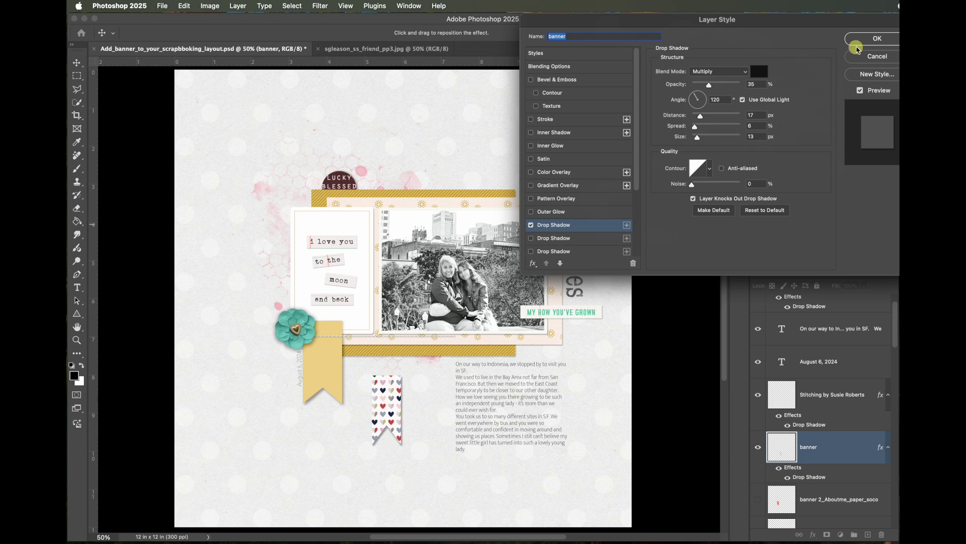
{"action": "left_click", "coordinate": [858, 43]}
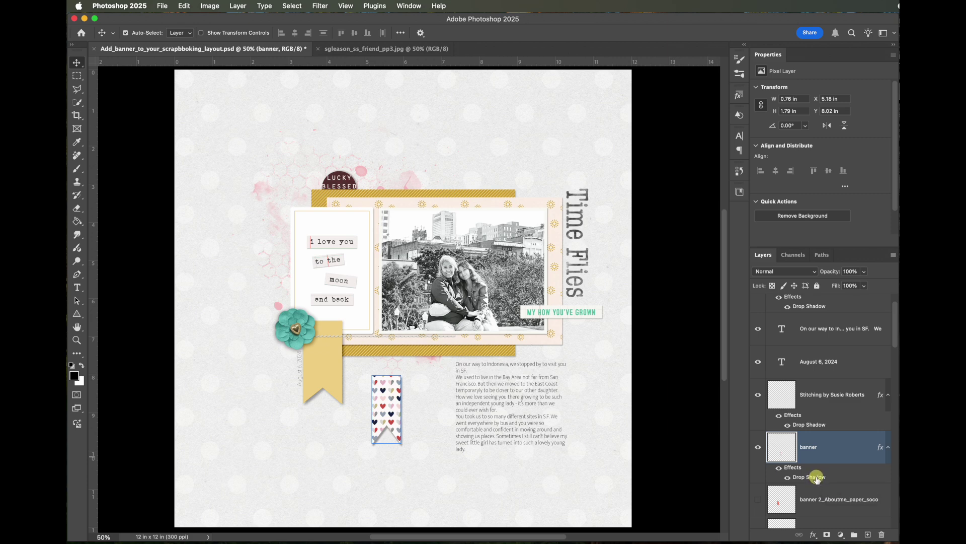
Step: Separate the banner's drop shadow onto its own layer and nudge the banner layer slightly left
{"action": "right_click", "coordinate": [815, 478]}
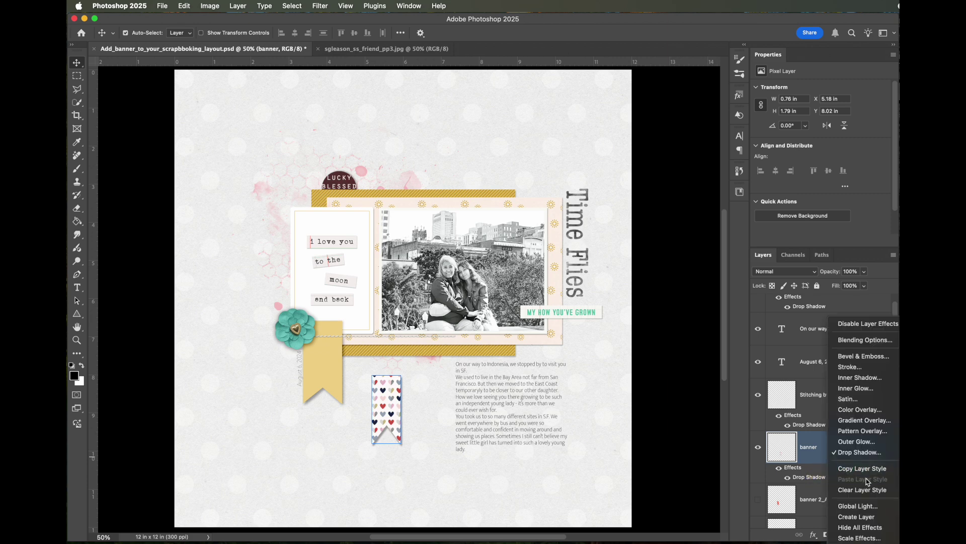
{"action": "left_click", "coordinate": [861, 517]}
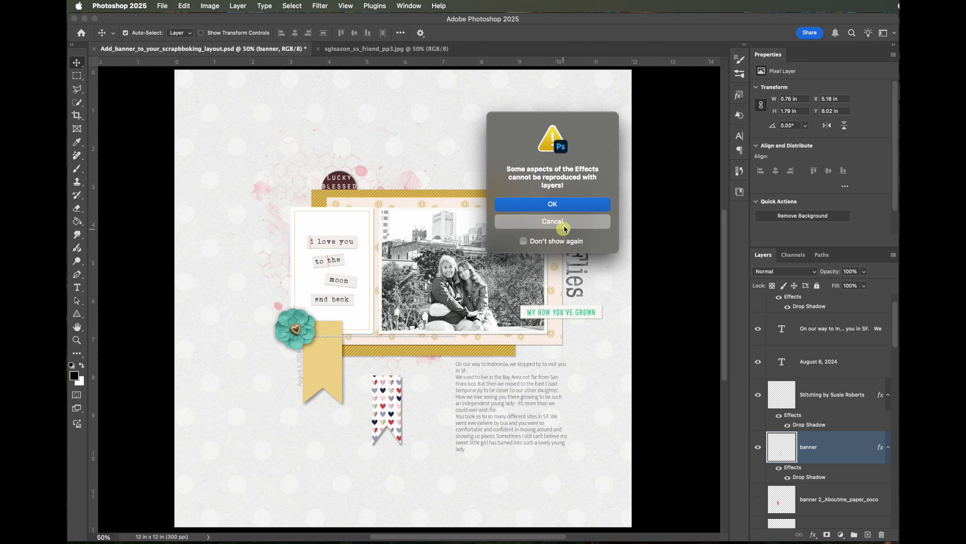
{"action": "left_click", "coordinate": [572, 205]}
{"action": "left_click", "coordinate": [857, 448]}
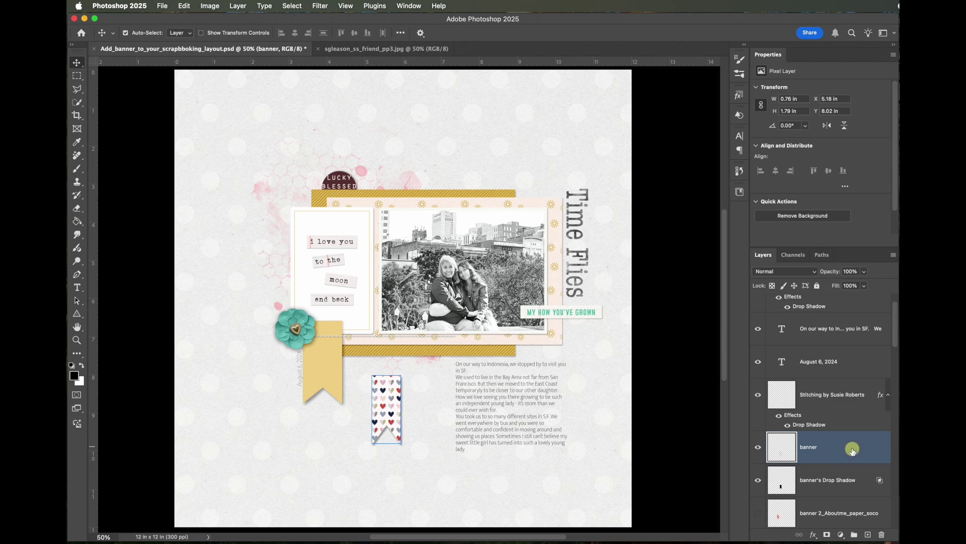
{"action": "key", "text": "Left"}
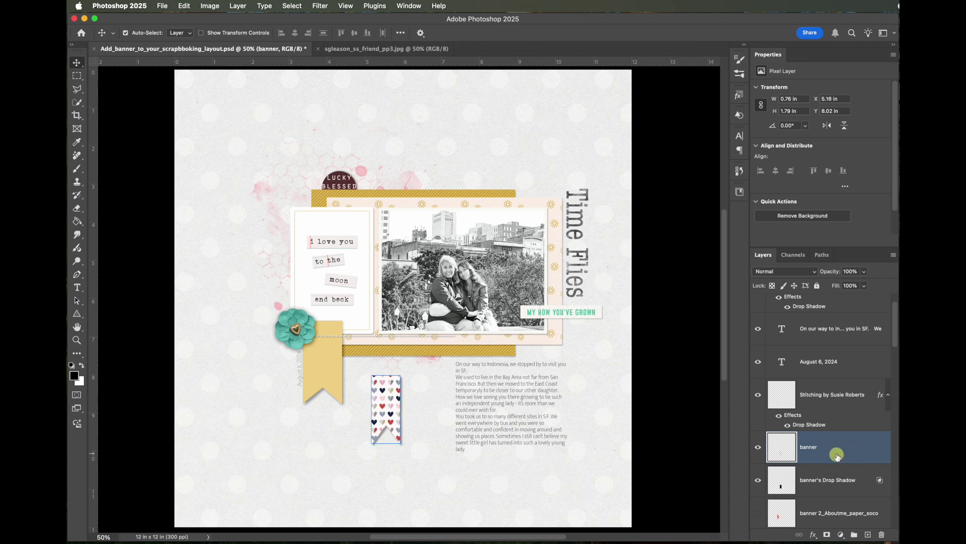
Step: Warp the banner's Drop Shadow layer on its own, pulling its lower-left corner slightly inward under the banner
{"action": "left_click", "coordinate": [813, 473], "text": "shift"}
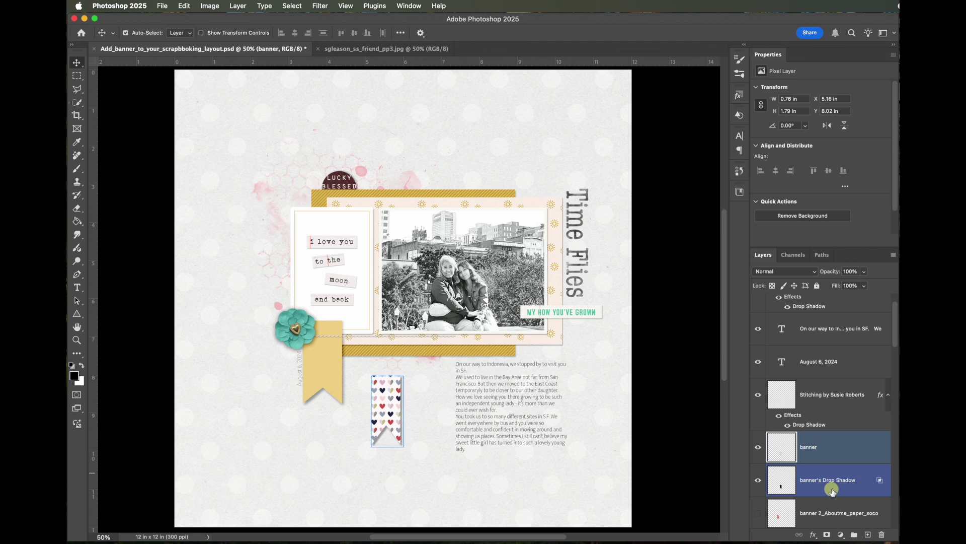
{"action": "left_click", "coordinate": [832, 491], "text": "shift"}
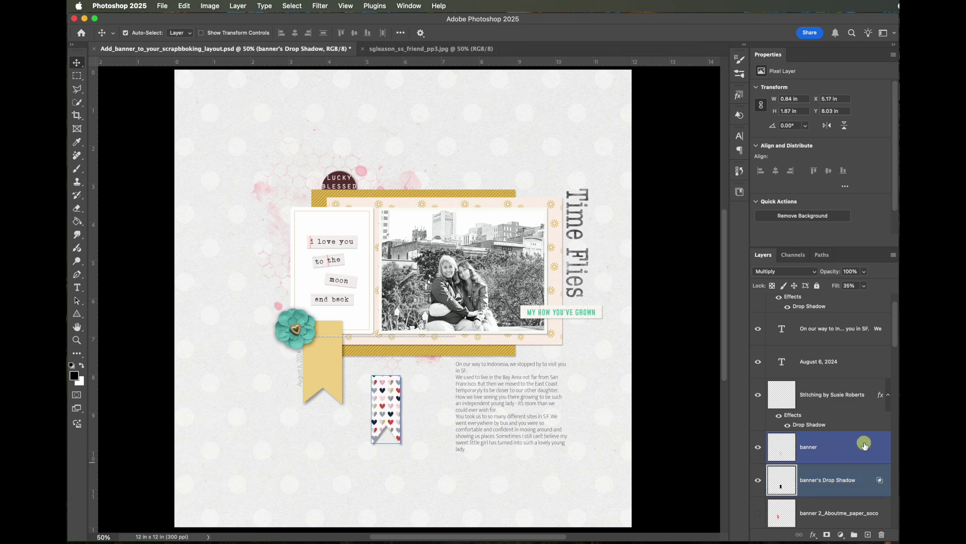
{"action": "left_click", "coordinate": [864, 444], "text": "super"}
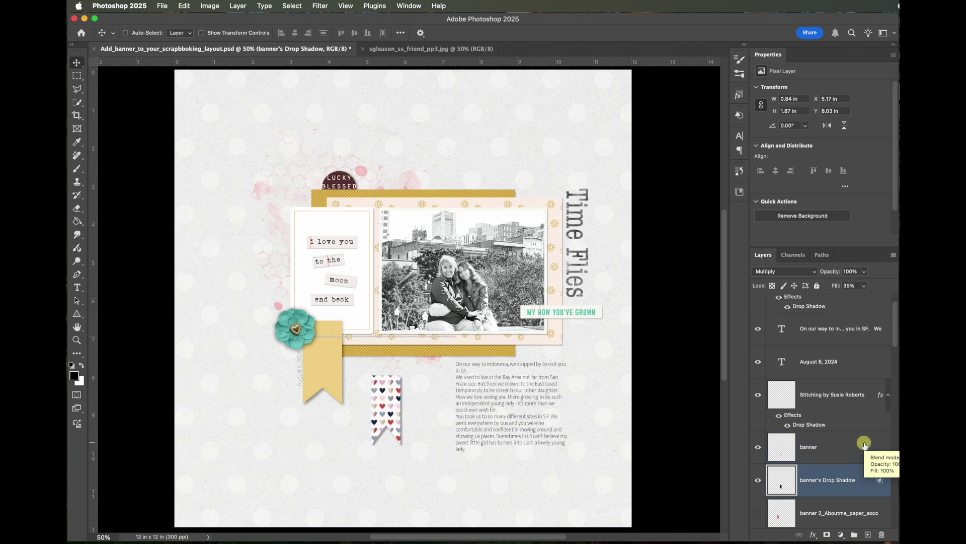
{"action": "key", "text": "super+t"}
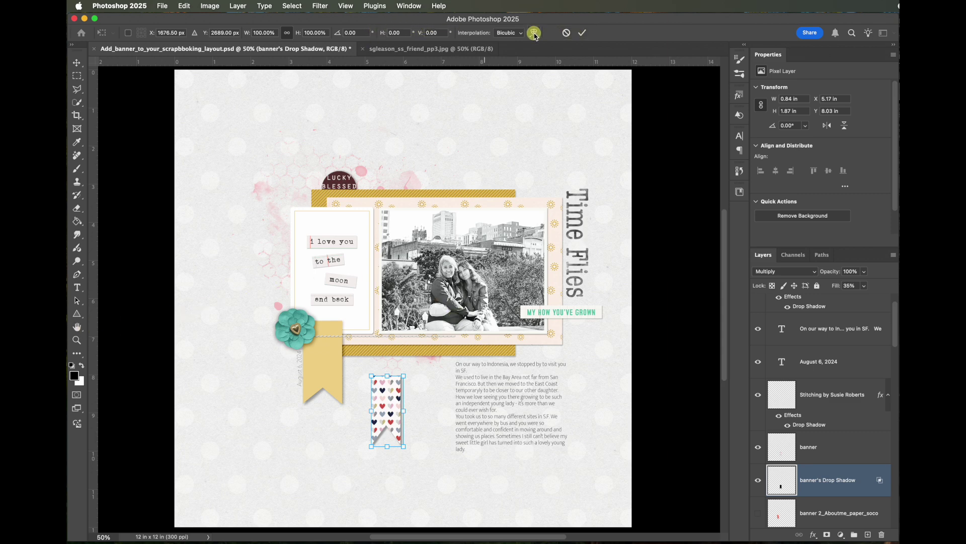
{"action": "left_click", "coordinate": [534, 33]}
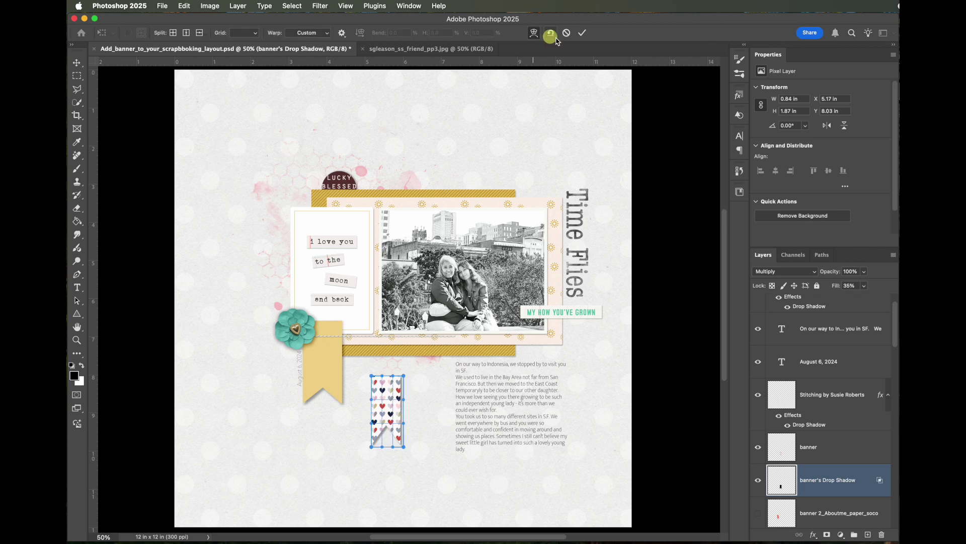
{"action": "left_click_drag", "start_coordinate": [373, 449], "coordinate": [377, 449]}
{"action": "left_click_drag", "start_coordinate": [378, 448], "coordinate": [385, 417]}
{"action": "left_click", "coordinate": [386, 427]}
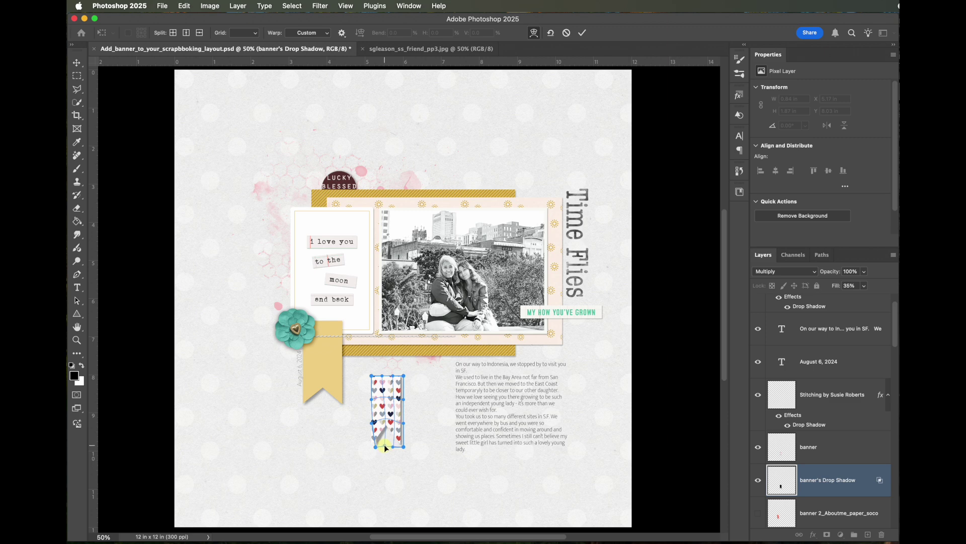
Step: Pull the shadow's lower-right corner outward, bend its right side to look lifted, and apply the warp
{"action": "left_click_drag", "start_coordinate": [403, 445], "coordinate": [408, 442]}
{"action": "left_click_drag", "start_coordinate": [403, 375], "coordinate": [403, 375]}
{"action": "left_click_drag", "start_coordinate": [406, 423], "coordinate": [388, 428]}
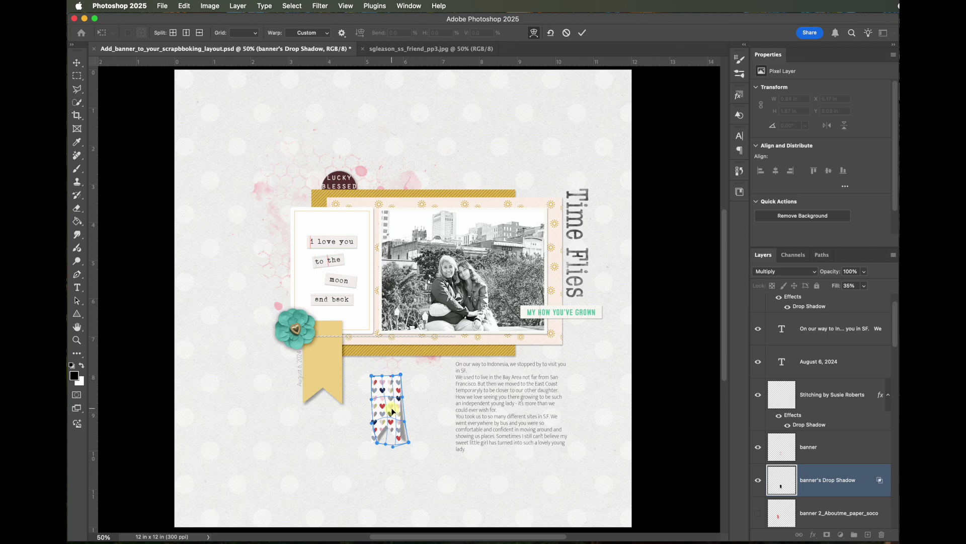
{"action": "left_click_drag", "start_coordinate": [396, 406], "coordinate": [408, 422]}
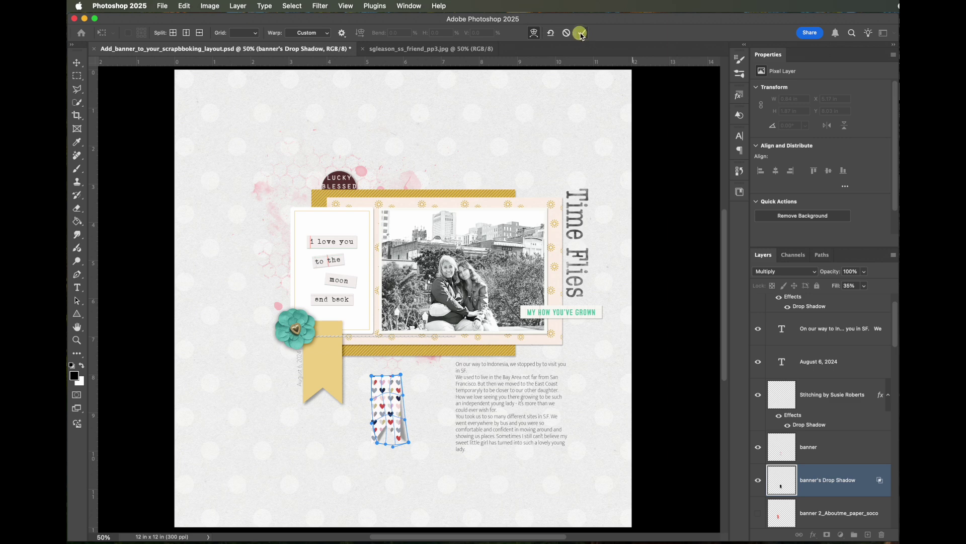
{"action": "left_click", "coordinate": [583, 33]}
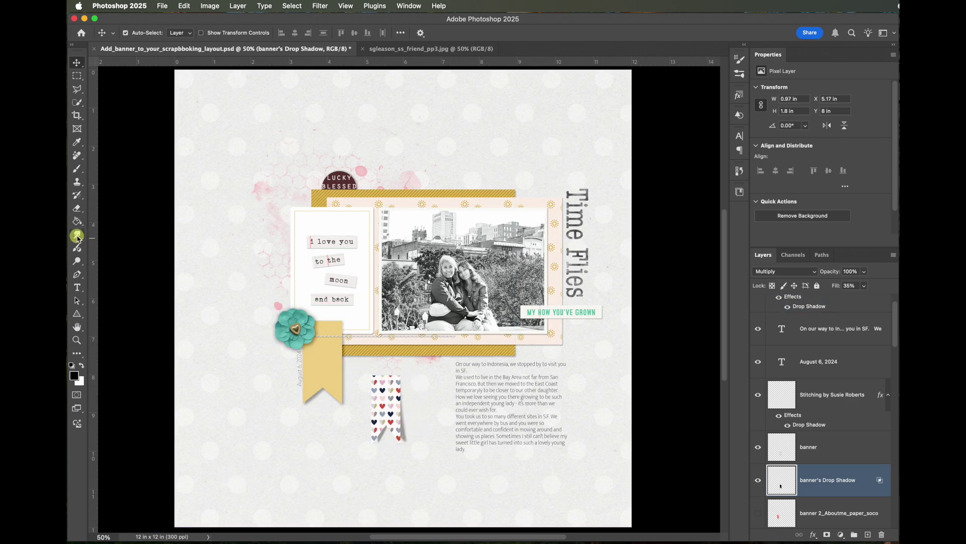
Step: Smudge the shadow around the banner's notch and right tail with a 250 px brush at 16% strength
{"action": "left_click", "coordinate": [76, 235]}
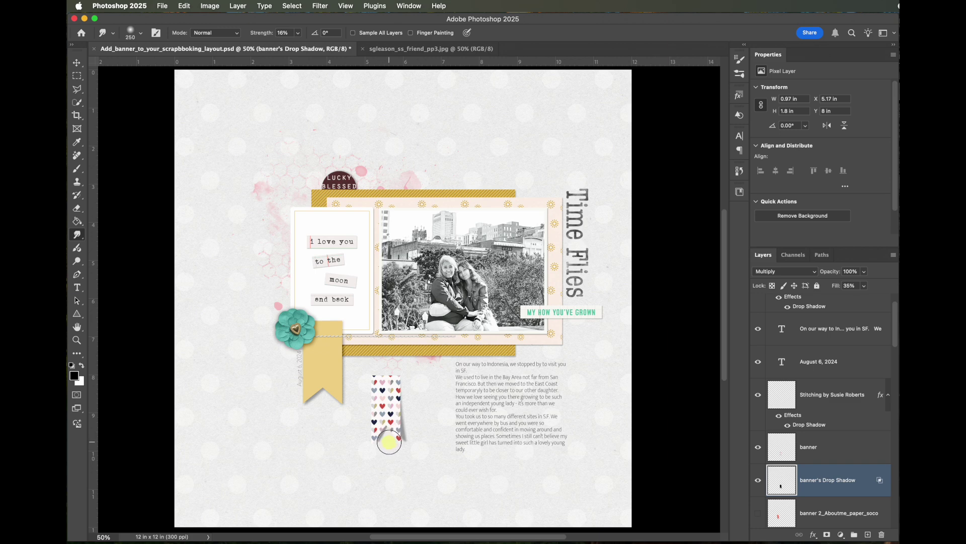
{"action": "left_click_drag", "start_coordinate": [385, 439], "coordinate": [384, 430]}
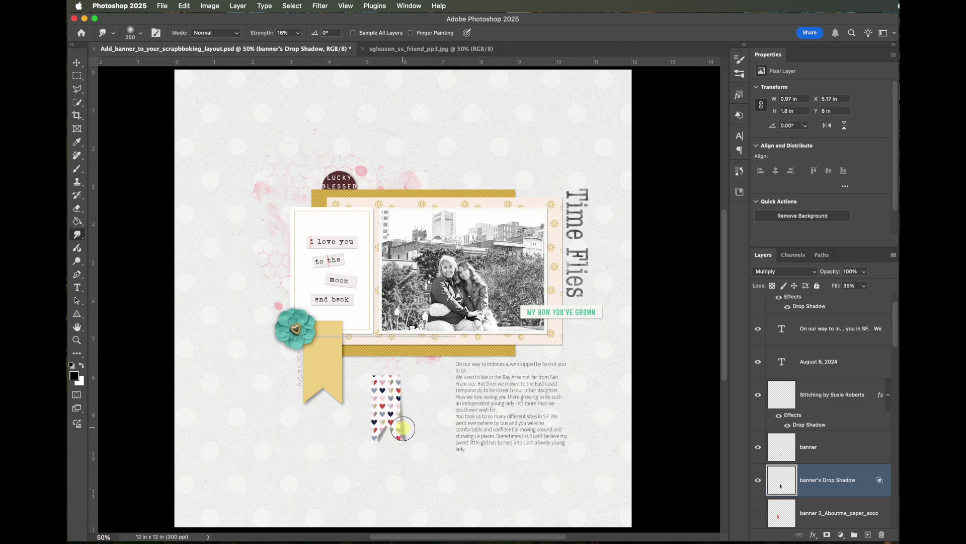
{"action": "left_click_drag", "start_coordinate": [401, 431], "coordinate": [402, 419]}
{"action": "left_click_drag", "start_coordinate": [425, 434], "coordinate": [412, 432]}
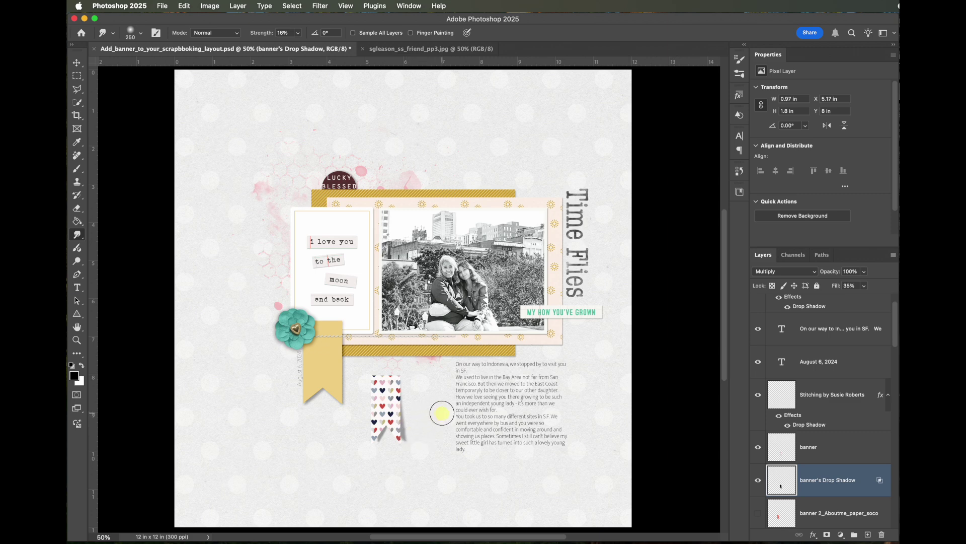
{"action": "mouse_move", "coordinate": [437, 424]}
{"action": "left_mouse_down"}
{"action": "mouse_move", "coordinate": [337, 460]}
{"action": "mouse_move", "coordinate": [374, 444]}
{"action": "mouse_move", "coordinate": [366, 455]}
{"action": "mouse_move", "coordinate": [381, 426]}
{"action": "mouse_move", "coordinate": [368, 457]}
{"action": "mouse_move", "coordinate": [386, 419]}
{"action": "mouse_move", "coordinate": [367, 450]}
{"action": "mouse_move", "coordinate": [395, 431]}
{"action": "left_mouse_up"}
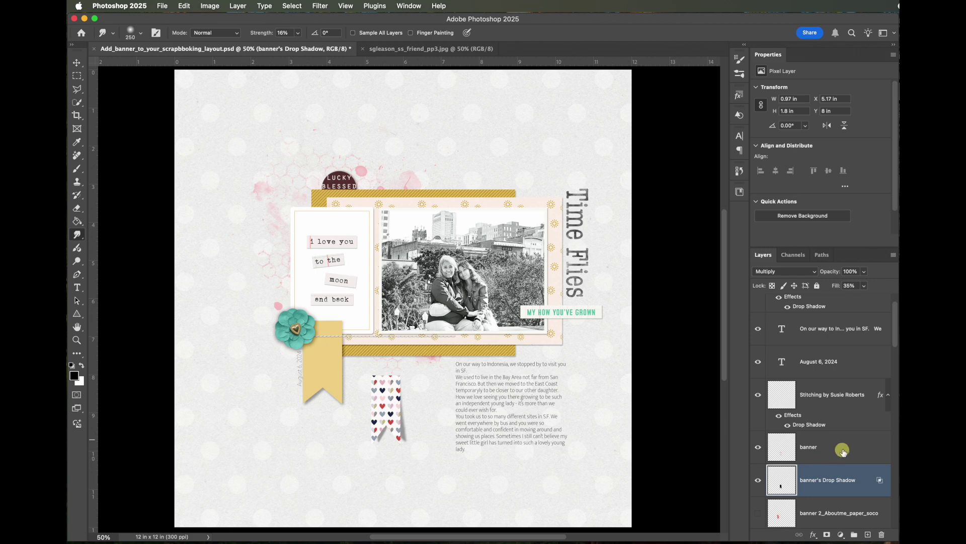
Step: Dodge the lower part of the banner layer in the midtones with a 300 px brush at 30% exposure
{"action": "left_click", "coordinate": [832, 450]}
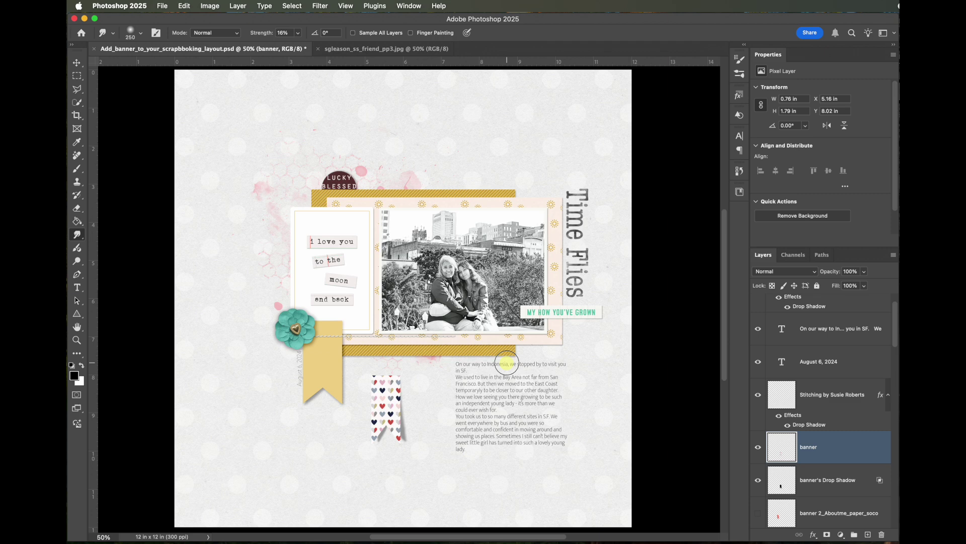
{"action": "left_click", "coordinate": [79, 261]}
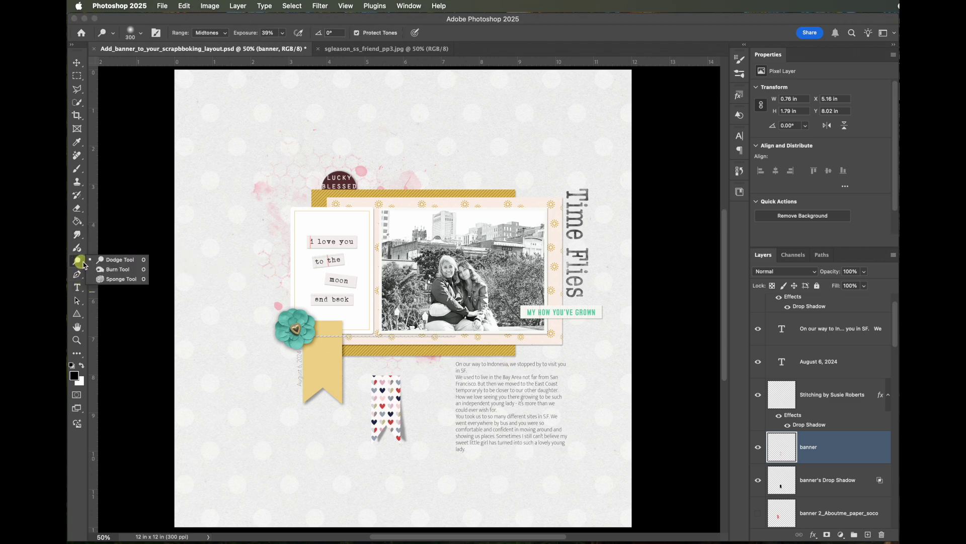
{"action": "left_click", "coordinate": [117, 260]}
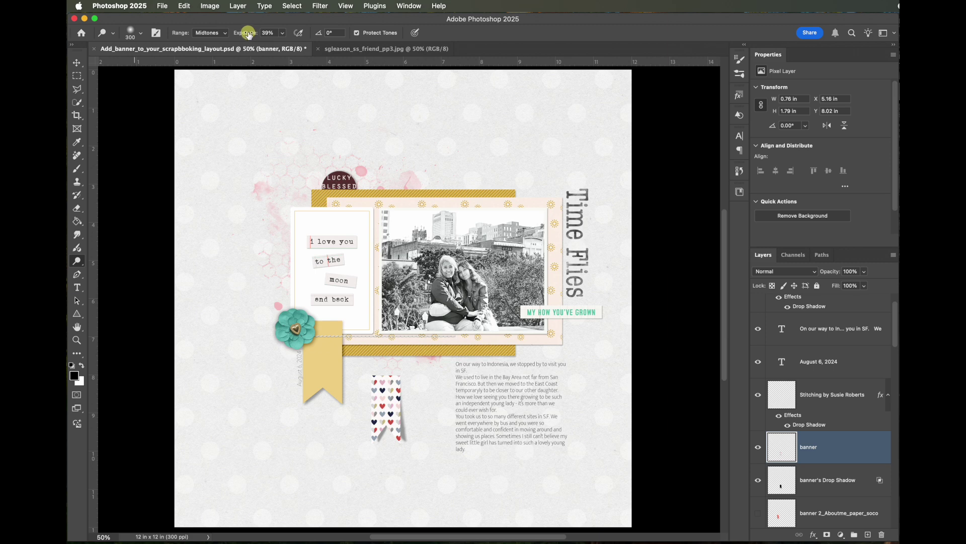
{"action": "key", "text": "Return"}
{"action": "mouse_move", "coordinate": [373, 440]}
{"action": "left_mouse_down"}
{"action": "mouse_move", "coordinate": [389, 413]}
{"action": "mouse_move", "coordinate": [406, 422]}
{"action": "mouse_move", "coordinate": [390, 441]}
{"action": "mouse_move", "coordinate": [381, 427]}
{"action": "mouse_move", "coordinate": [365, 465]}
{"action": "mouse_move", "coordinate": [376, 434]}
{"action": "mouse_move", "coordinate": [398, 419]}
{"action": "mouse_move", "coordinate": [426, 437]}
{"action": "mouse_move", "coordinate": [404, 443]}
{"action": "mouse_move", "coordinate": [395, 417]}
{"action": "mouse_move", "coordinate": [413, 449]}
{"action": "mouse_move", "coordinate": [395, 428]}
{"action": "mouse_move", "coordinate": [409, 425]}
{"action": "mouse_move", "coordinate": [400, 440]}
{"action": "mouse_move", "coordinate": [386, 404]}
{"action": "mouse_move", "coordinate": [470, 408]}
{"action": "mouse_move", "coordinate": [402, 439]}
{"action": "mouse_move", "coordinate": [422, 418]}
{"action": "mouse_move", "coordinate": [428, 425]}
{"action": "mouse_move", "coordinate": [403, 441]}
{"action": "mouse_move", "coordinate": [408, 415]}
{"action": "mouse_move", "coordinate": [441, 425]}
{"action": "mouse_move", "coordinate": [428, 408]}
{"action": "mouse_move", "coordinate": [413, 426]}
{"action": "mouse_move", "coordinate": [368, 442]}
{"action": "mouse_move", "coordinate": [475, 378]}
{"action": "mouse_move", "coordinate": [403, 438]}
{"action": "mouse_move", "coordinate": [433, 410]}
{"action": "left_mouse_up"}
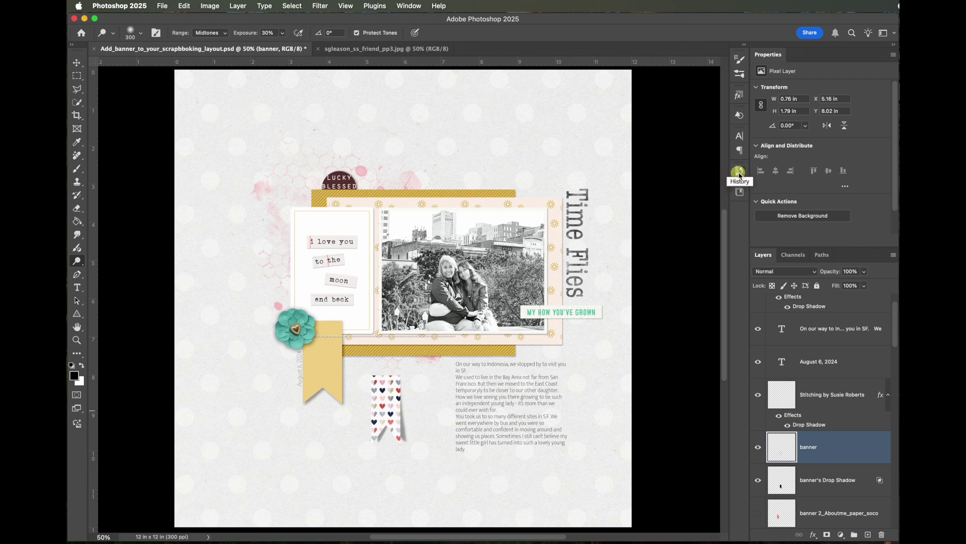
Step: Compare the banner's history states and roll it back to the eighth Dodge Tool stroke
{"action": "left_click", "coordinate": [739, 173]}
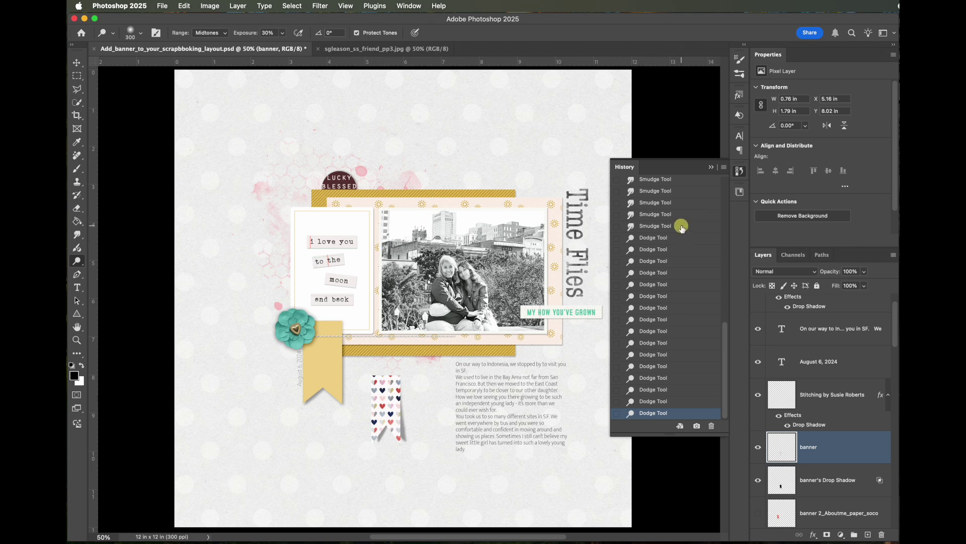
{"action": "left_click", "coordinate": [682, 227]}
{"action": "left_click", "coordinate": [683, 413]}
{"action": "left_click", "coordinate": [667, 274]}
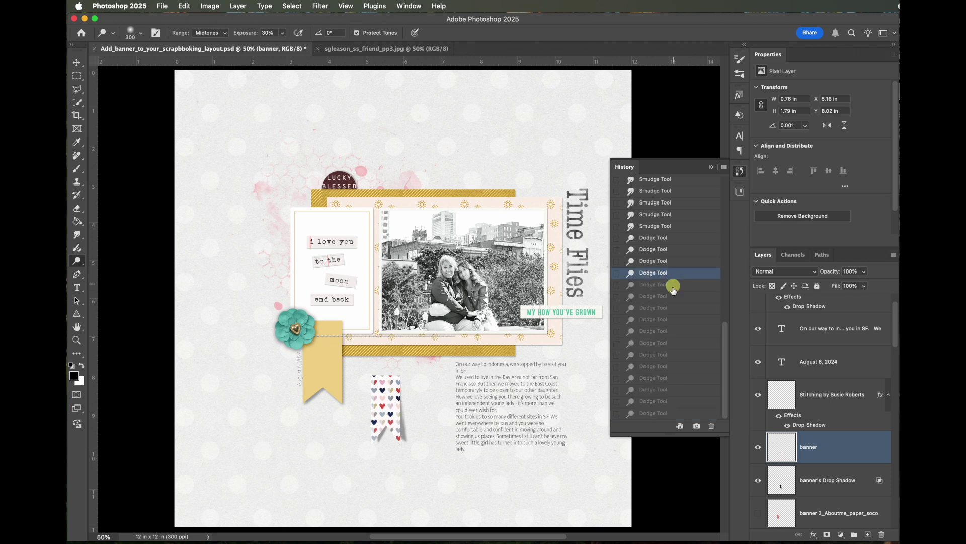
{"action": "left_click", "coordinate": [669, 299]}
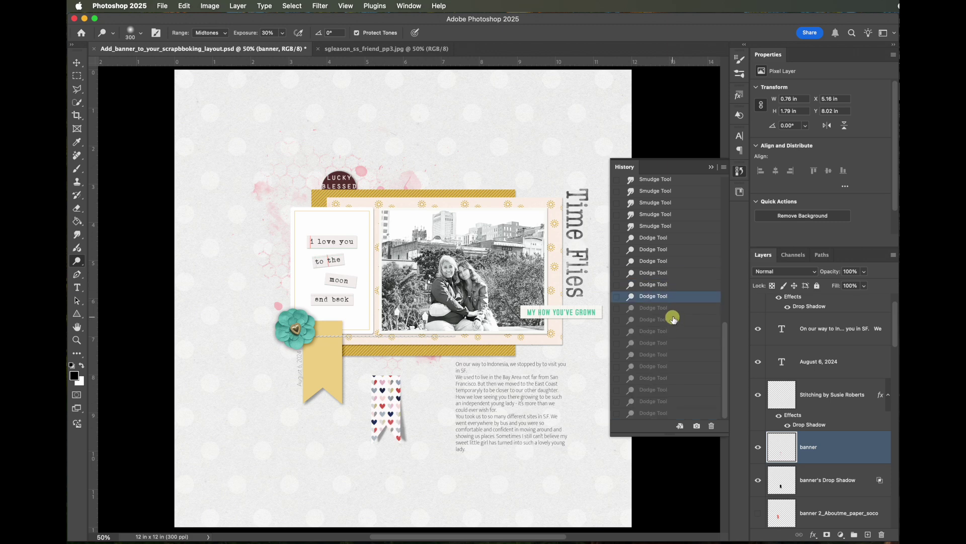
{"action": "left_click", "coordinate": [670, 310]}
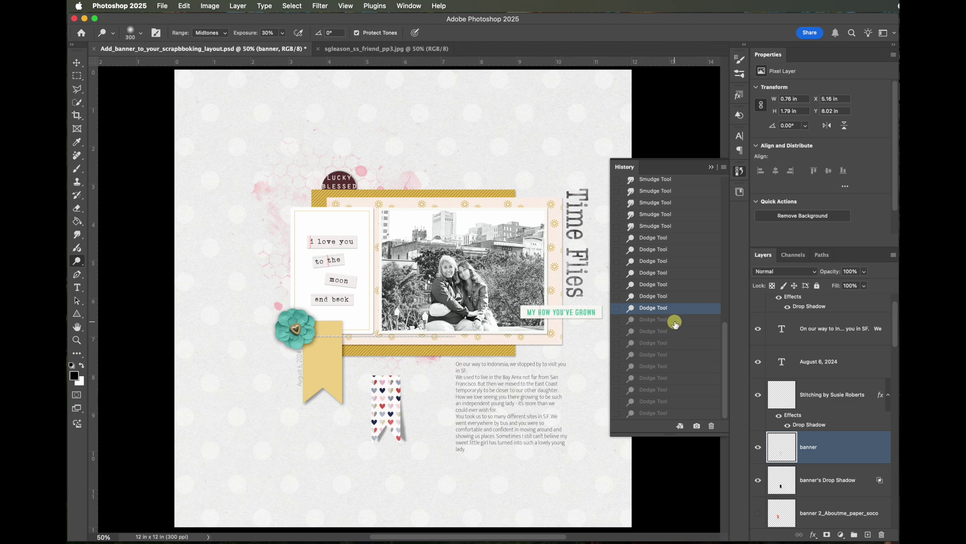
{"action": "left_click", "coordinate": [674, 322]}
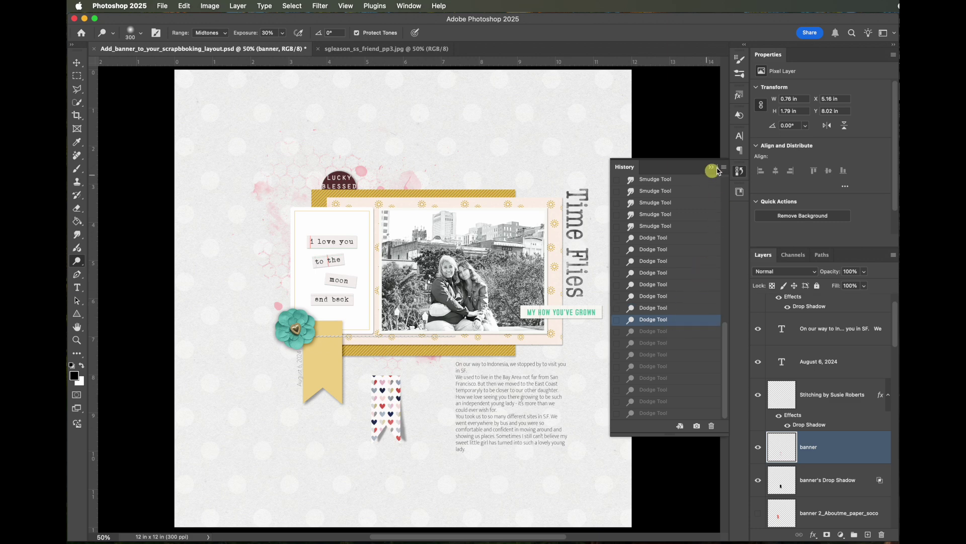
{"action": "left_click", "coordinate": [711, 167]}
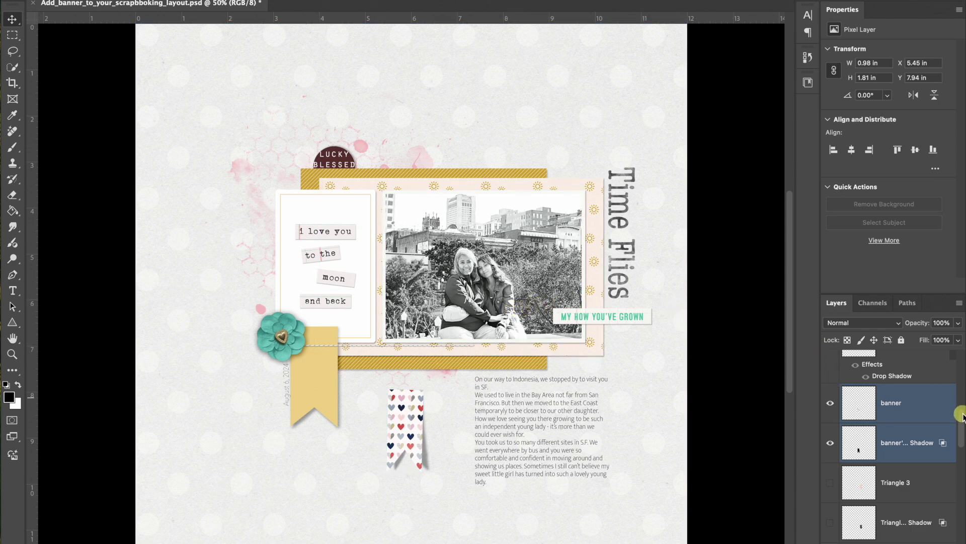
Step: Show the red gingham banner 2 layer and its separate drop shadow layer in the layout
{"action": "left_click_drag", "start_coordinate": [959, 430], "coordinate": [960, 398]}
{"action": "left_click", "coordinate": [831, 449]}
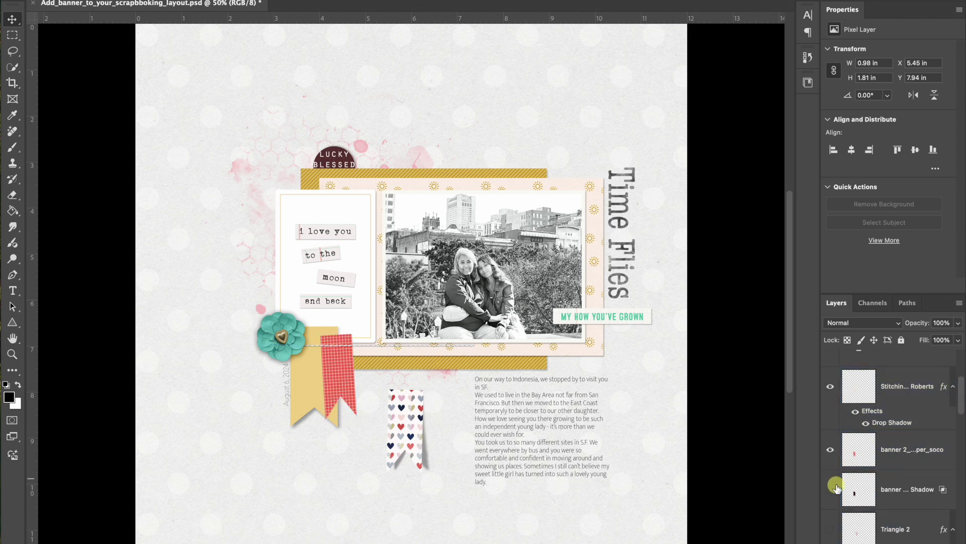
{"action": "left_click", "coordinate": [831, 488]}
{"action": "scroll", "coordinate": [831, 484], "scroll_direction": "down", "scroll_amount": 2}
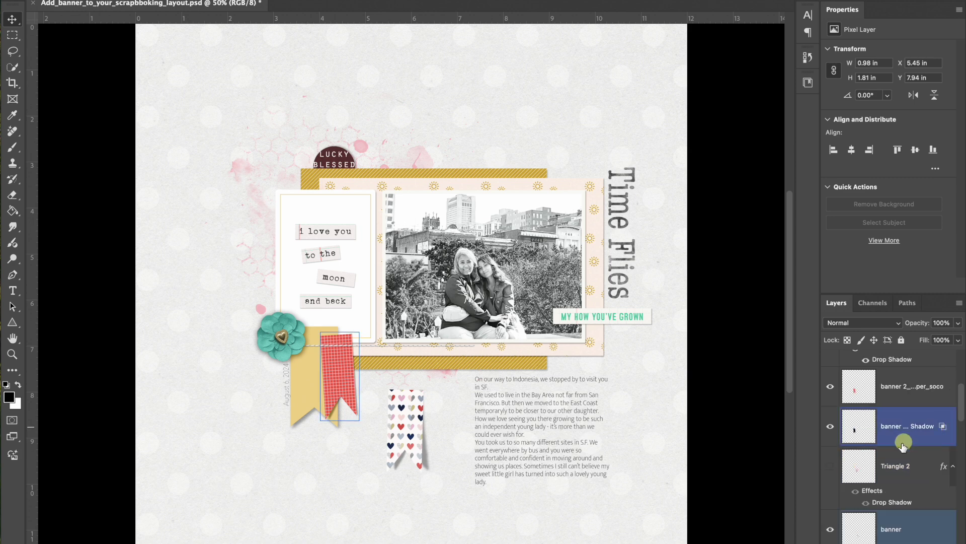
Step: Show the chevron Triangle 2 layer, the pink Triangle 3 layer and Triangle 3's separate shadow layer in the layout
{"action": "left_click", "coordinate": [831, 472]}
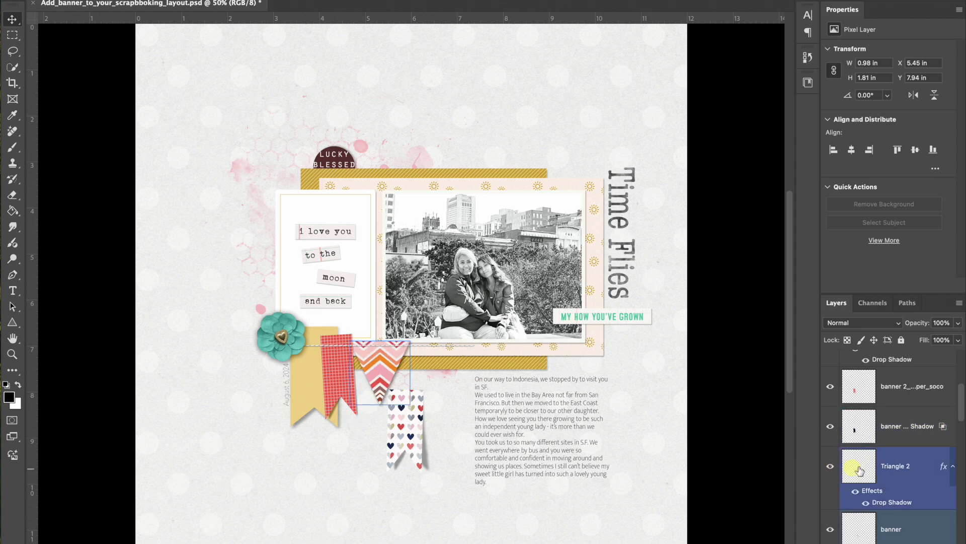
{"action": "left_click_drag", "start_coordinate": [959, 421], "coordinate": [959, 456]}
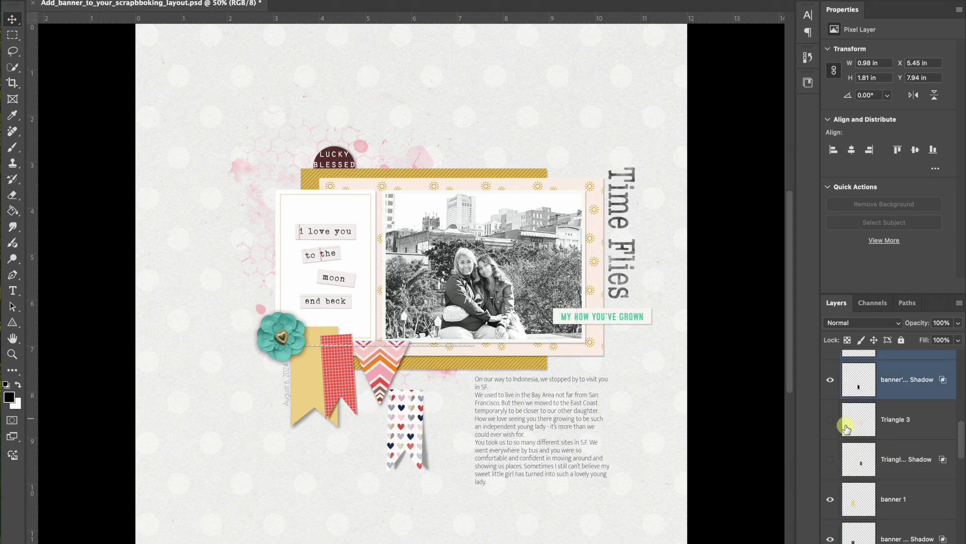
{"action": "left_click", "coordinate": [830, 419]}
{"action": "left_click", "coordinate": [832, 460]}
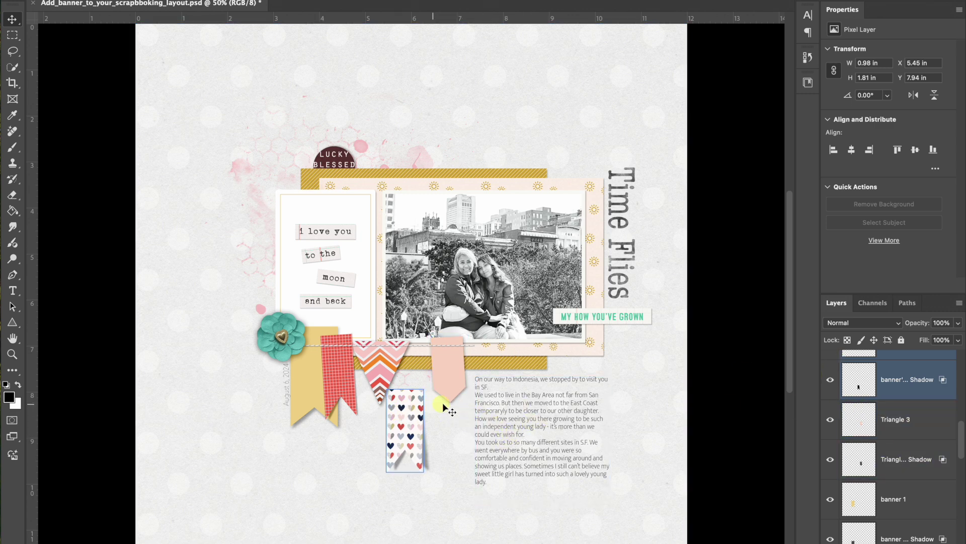
Step: Move the heart-paper banner and its shadow up between the chevron and pink banners, and rotate them slightly clockwise with Free Transform
{"action": "key", "text": "ctrl+t"}
{"action": "left_click_drag", "start_coordinate": [415, 418], "coordinate": [421, 368]}
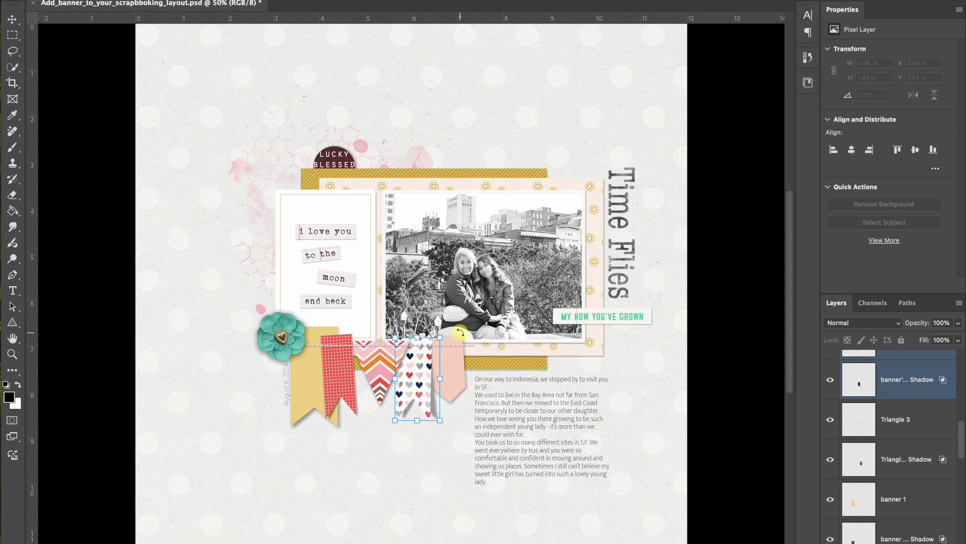
{"action": "left_click_drag", "start_coordinate": [463, 331], "coordinate": [466, 338]}
{"action": "left_click_drag", "start_coordinate": [467, 339], "coordinate": [471, 337]}
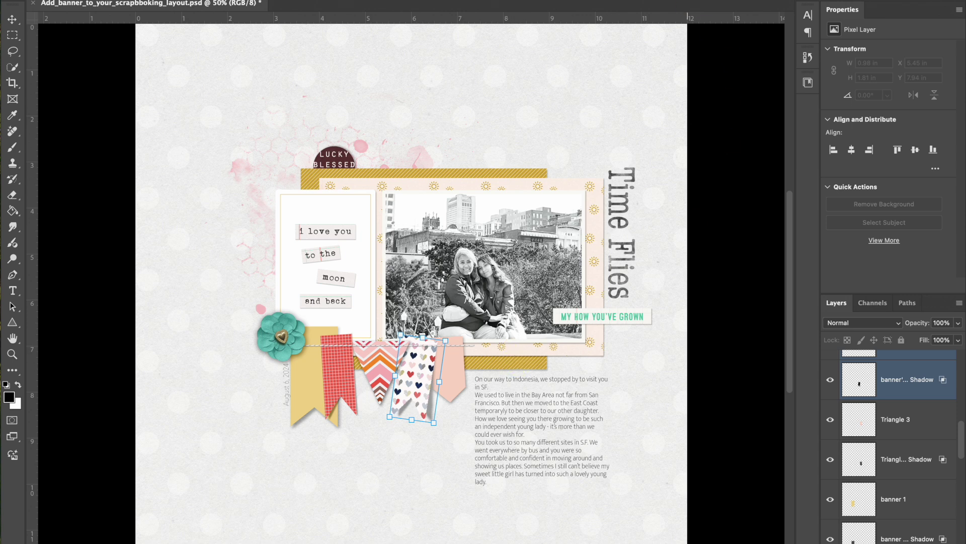
{"action": "left_click", "coordinate": [546, 330]}
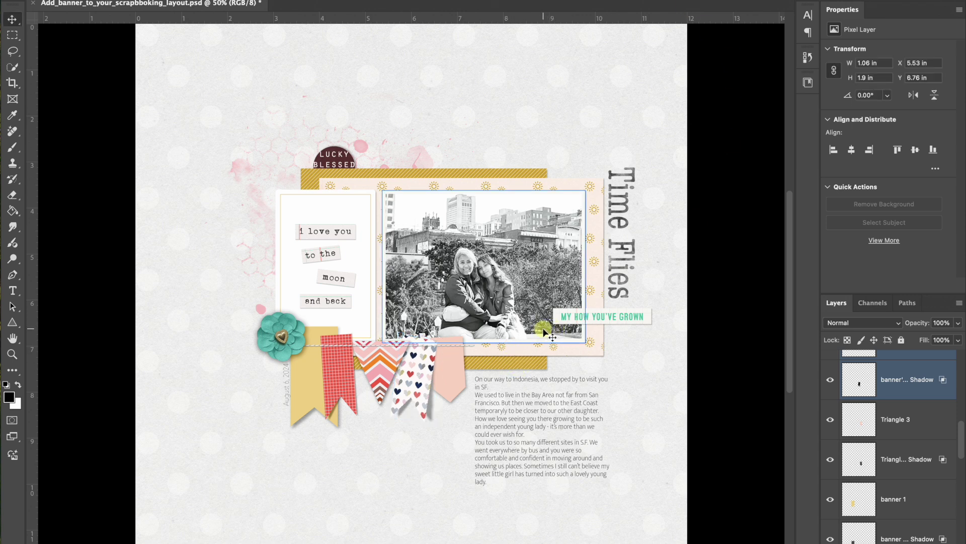